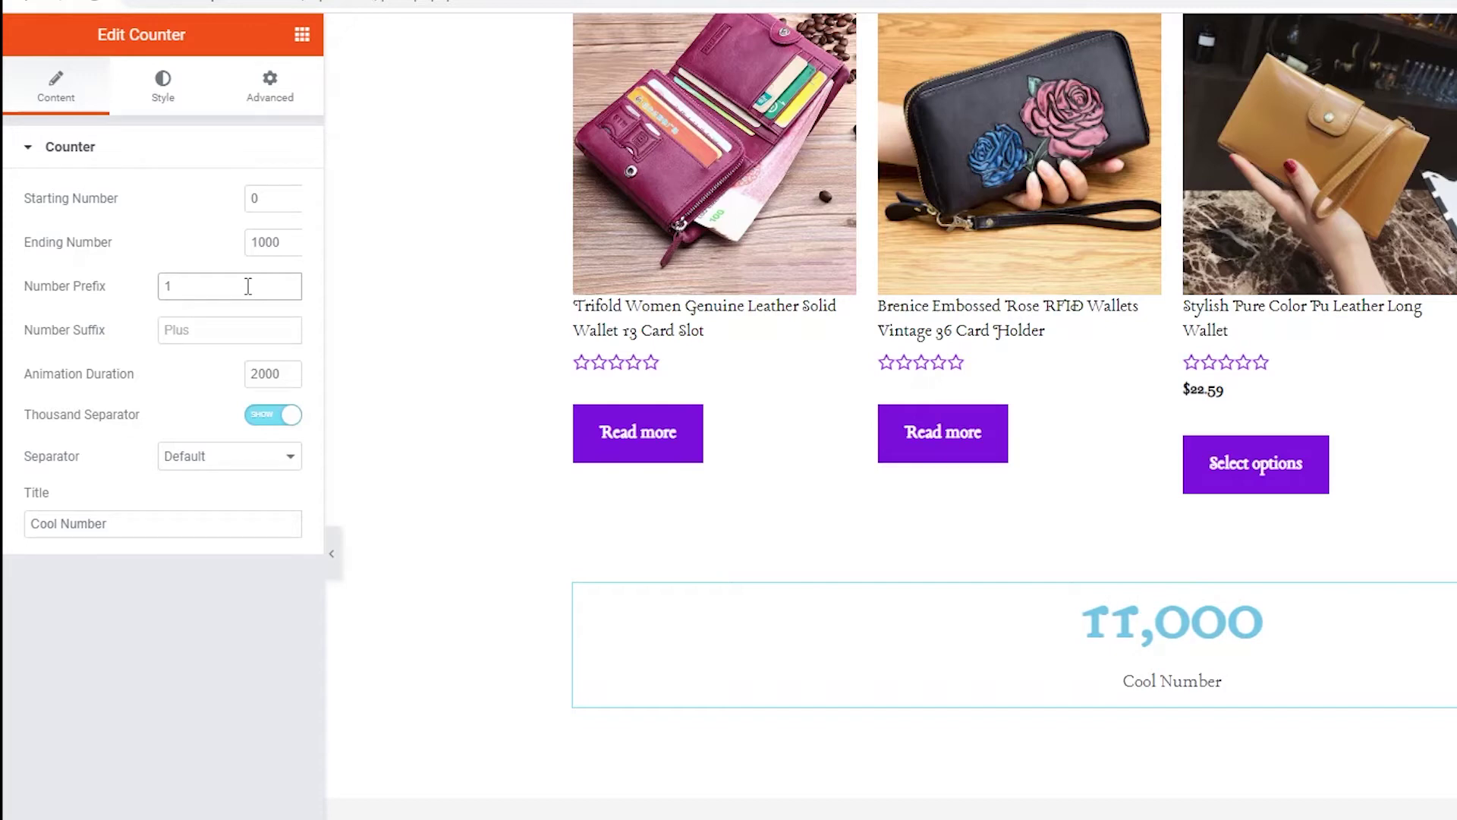
# Set the counter's number suffix to "items" and its animation duration to 1000
pyautogui.click(220, 322)
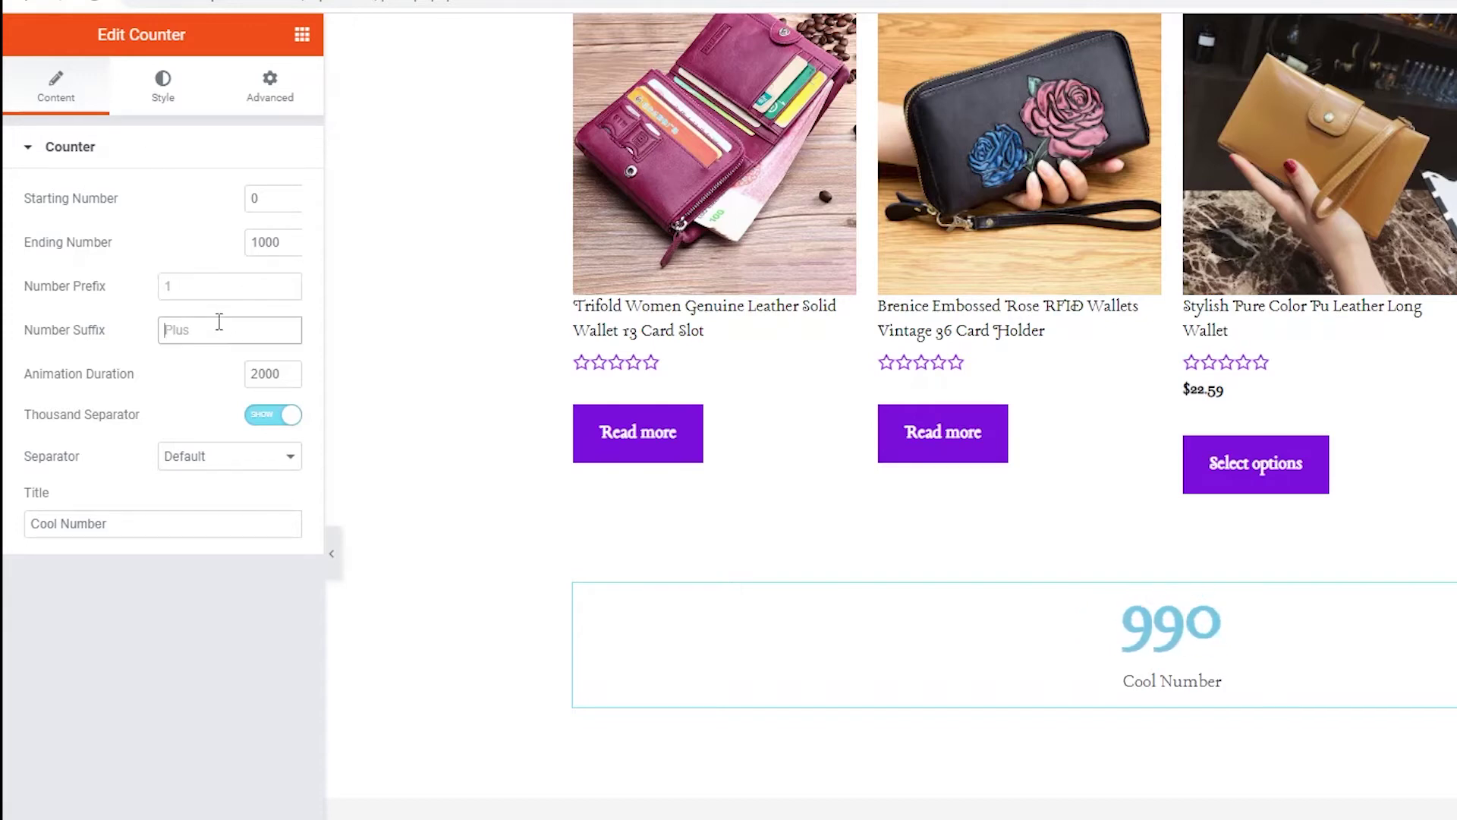
pyautogui.write('items')
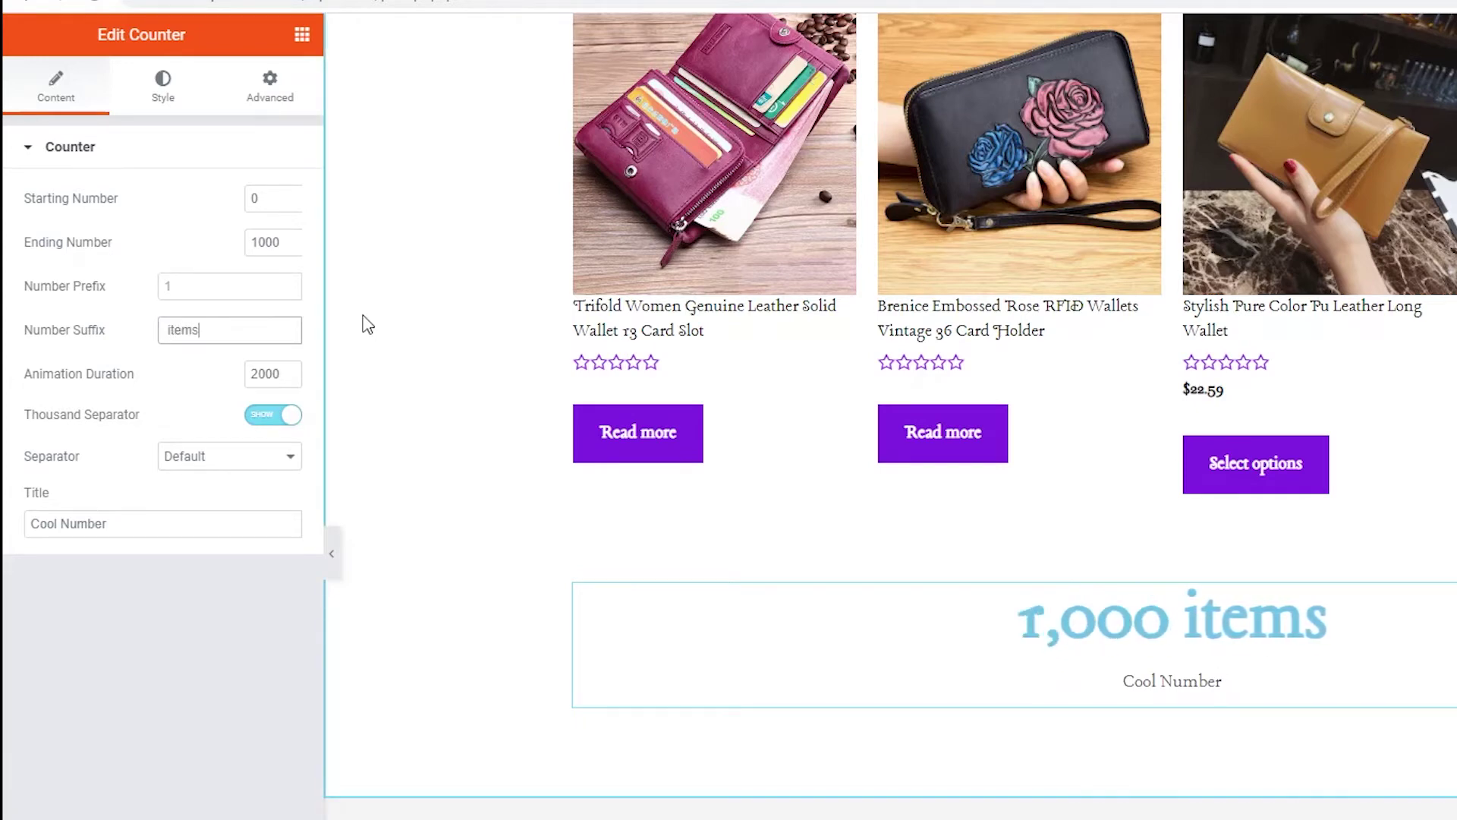
pyautogui.click(259, 372)
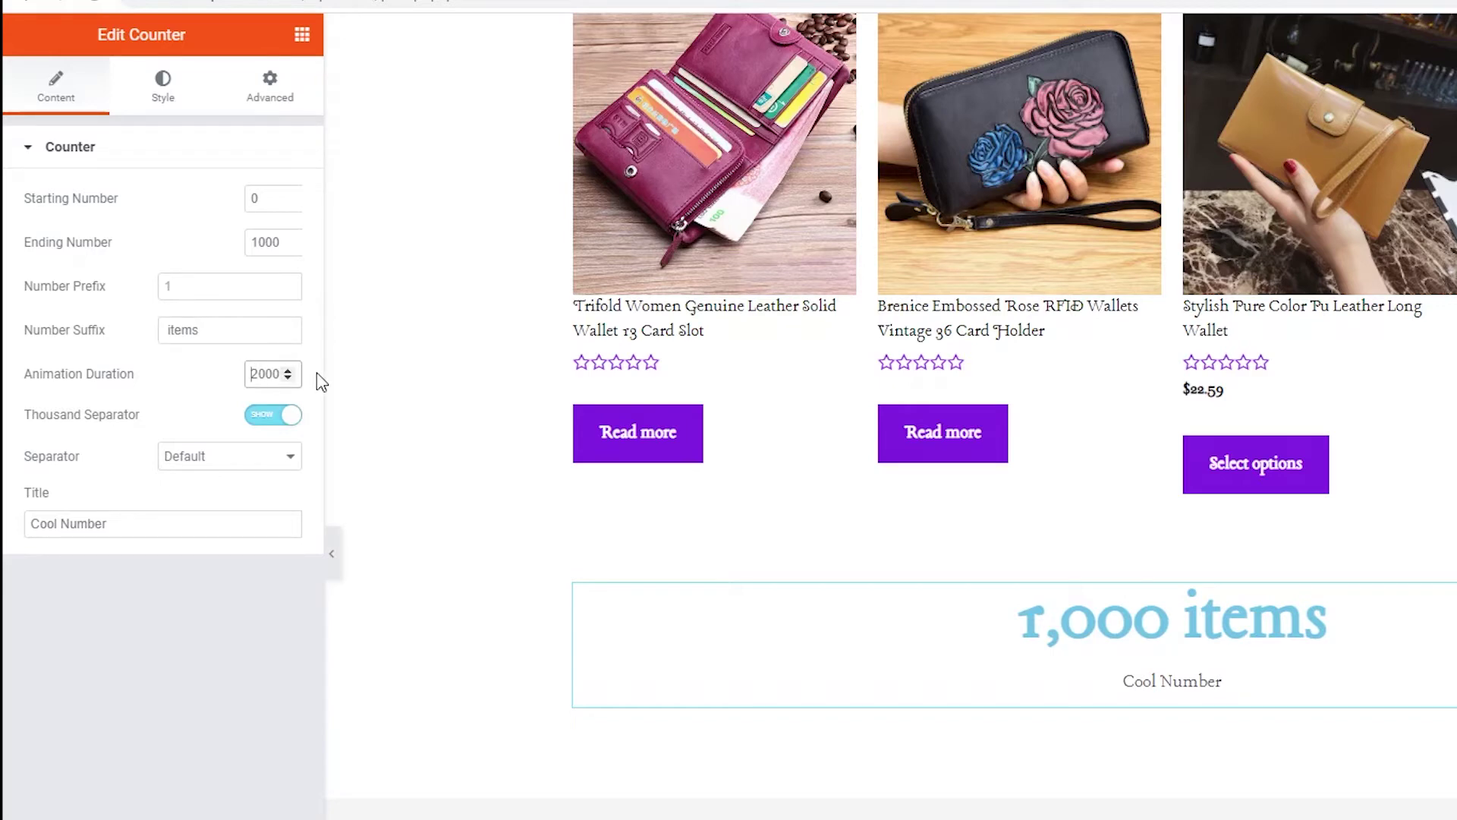
pyautogui.press('BackSpace')
pyautogui.write('1')
# Set the counter's thousand separator to Space after trying it hidden and as Dot, and change the title to "ready"
pyautogui.click(288, 431)
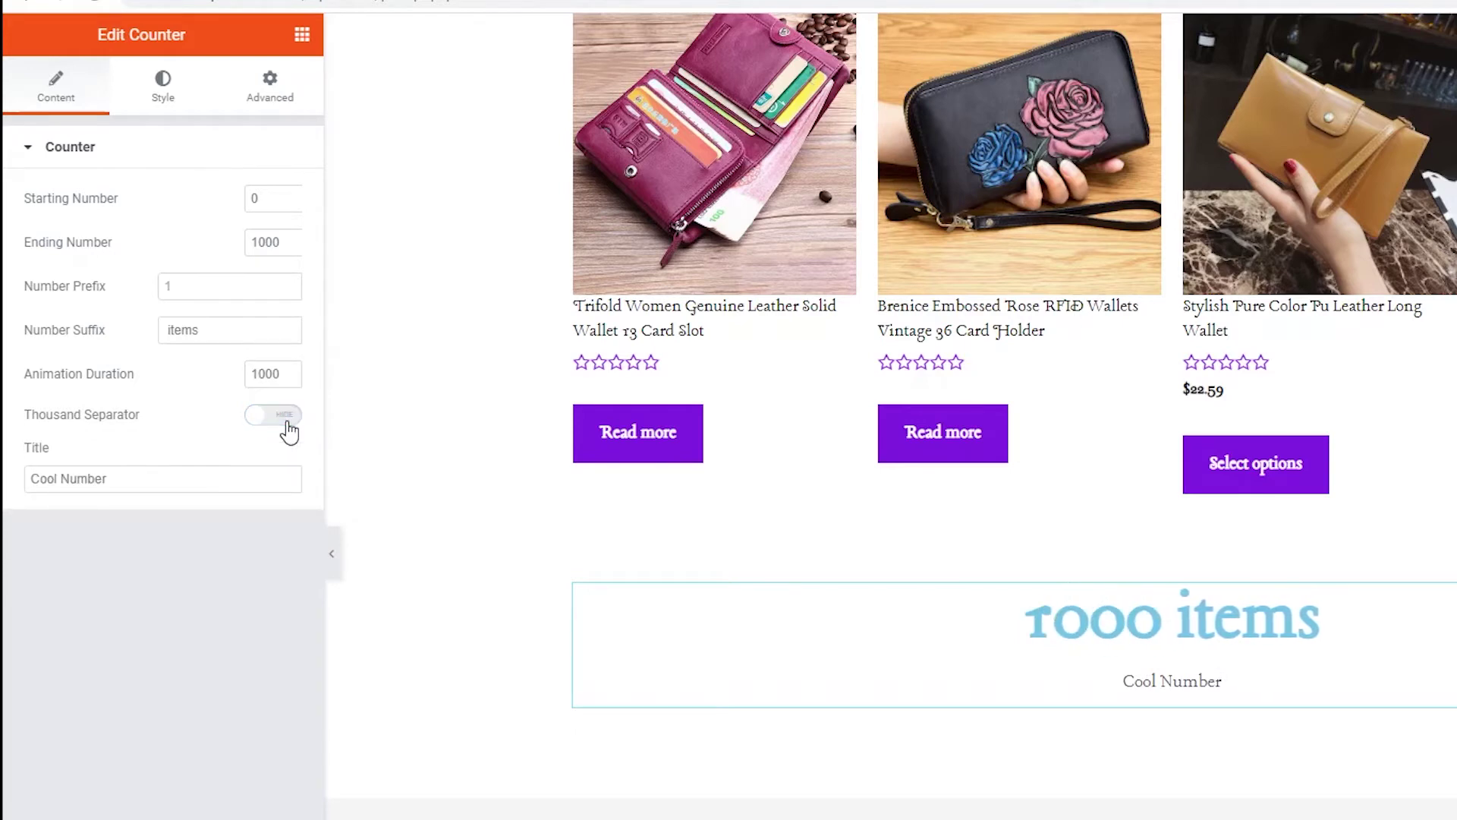
pyautogui.click(288, 431)
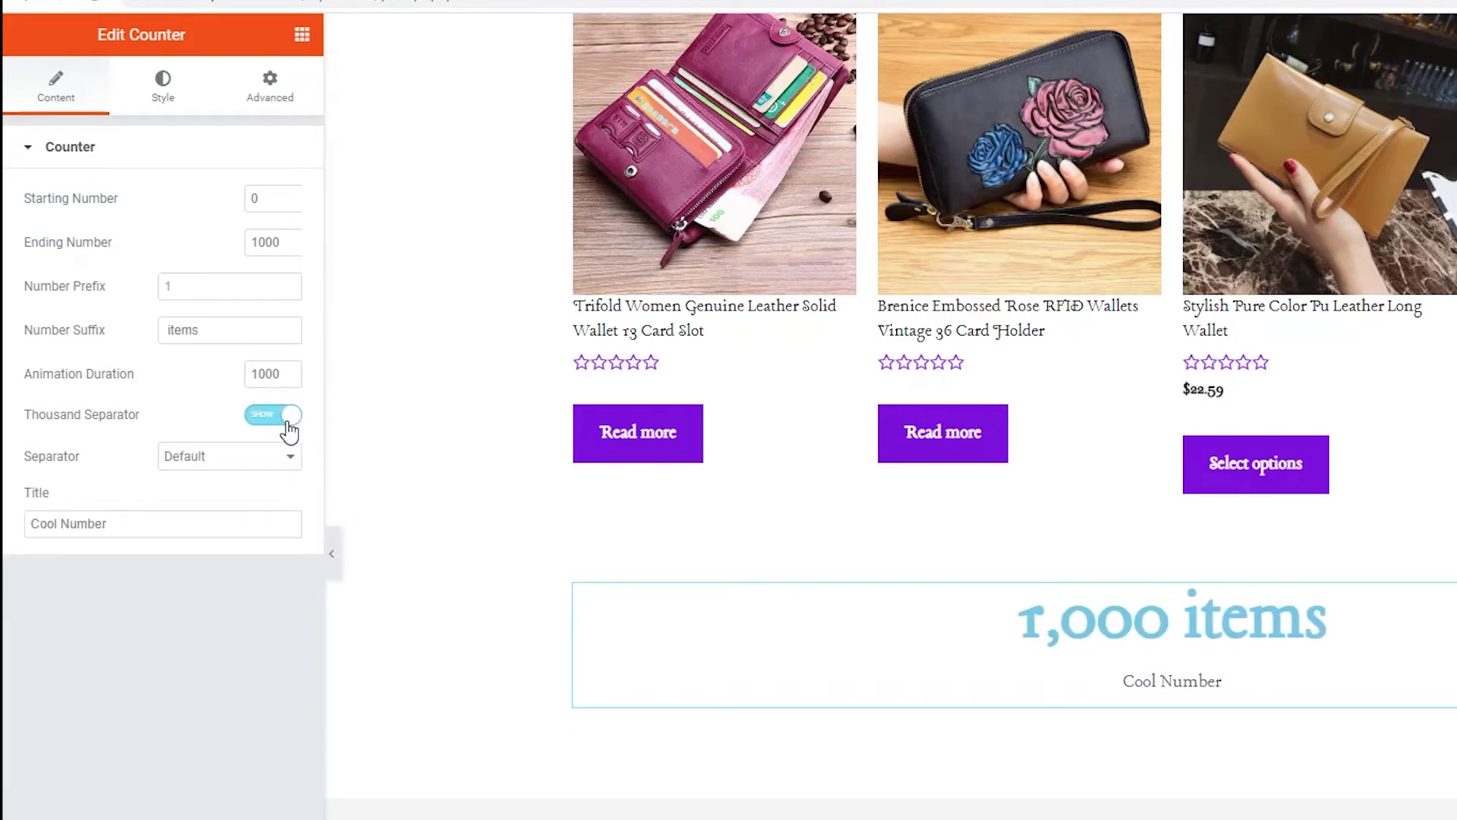
pyautogui.click(268, 465)
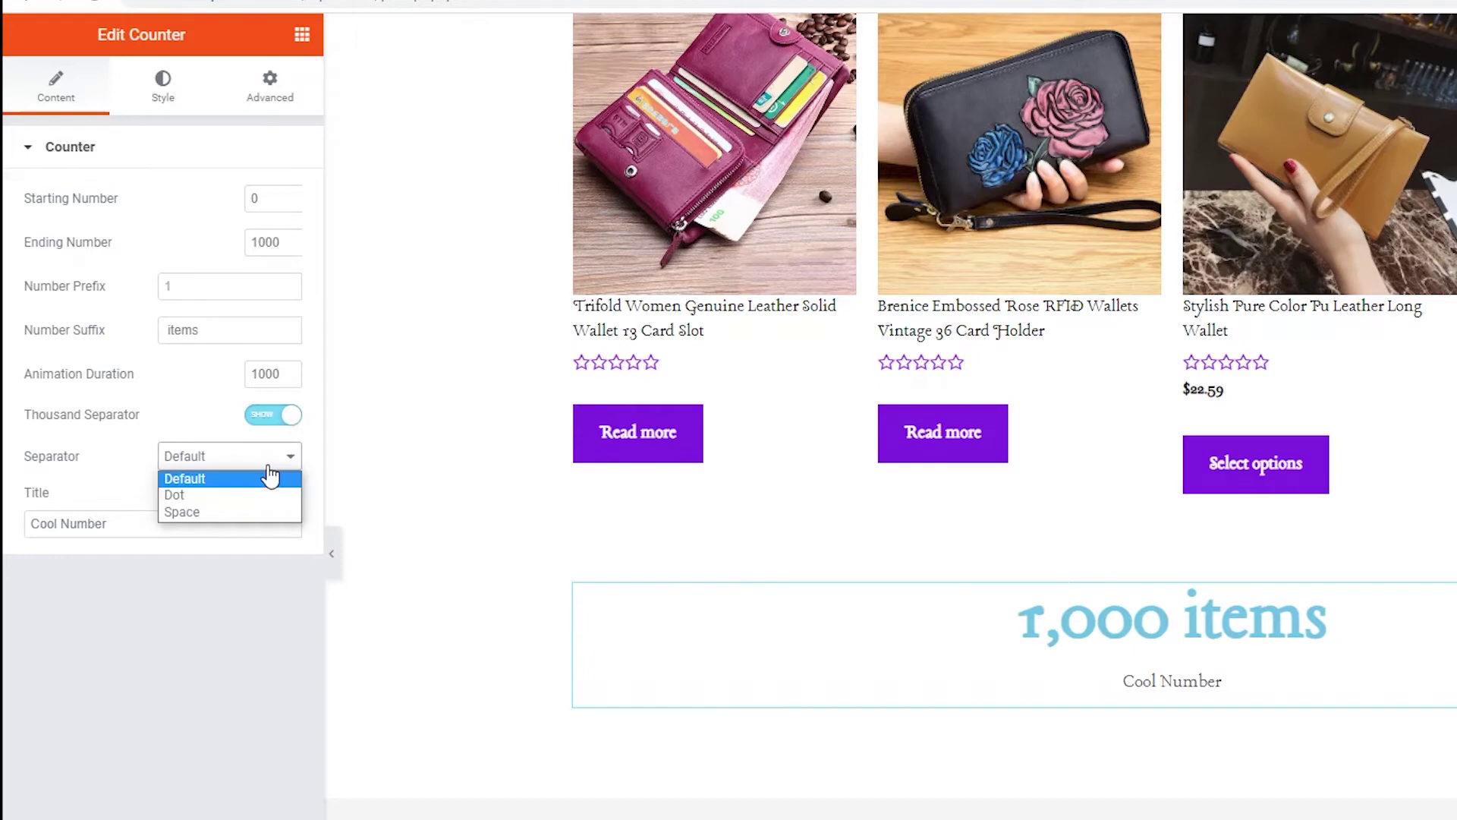
pyautogui.click(265, 507)
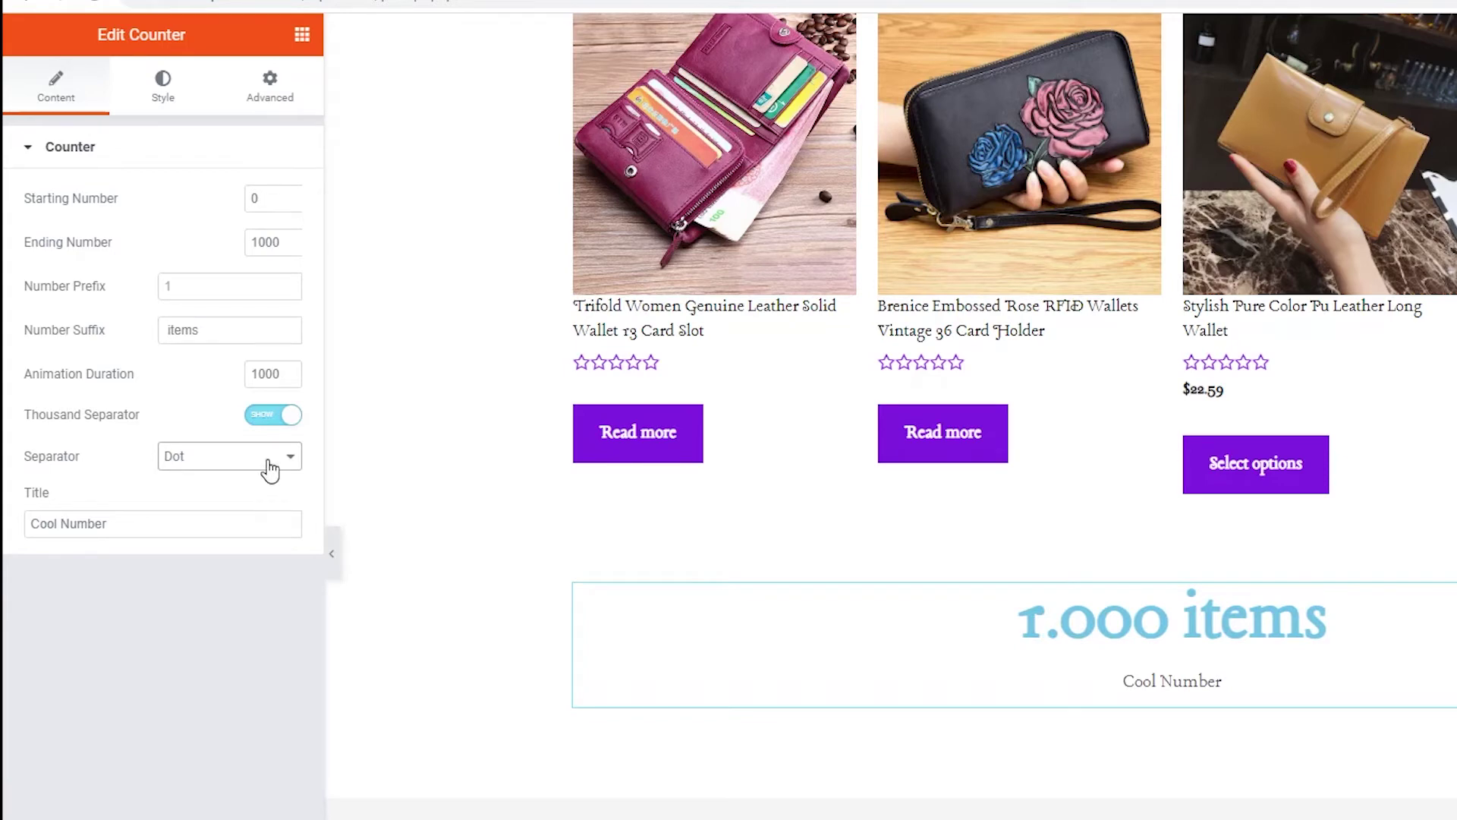
pyautogui.click(266, 464)
pyautogui.click(256, 511)
pyautogui.moveTo(210, 523); pyautogui.dragTo(31, 522)
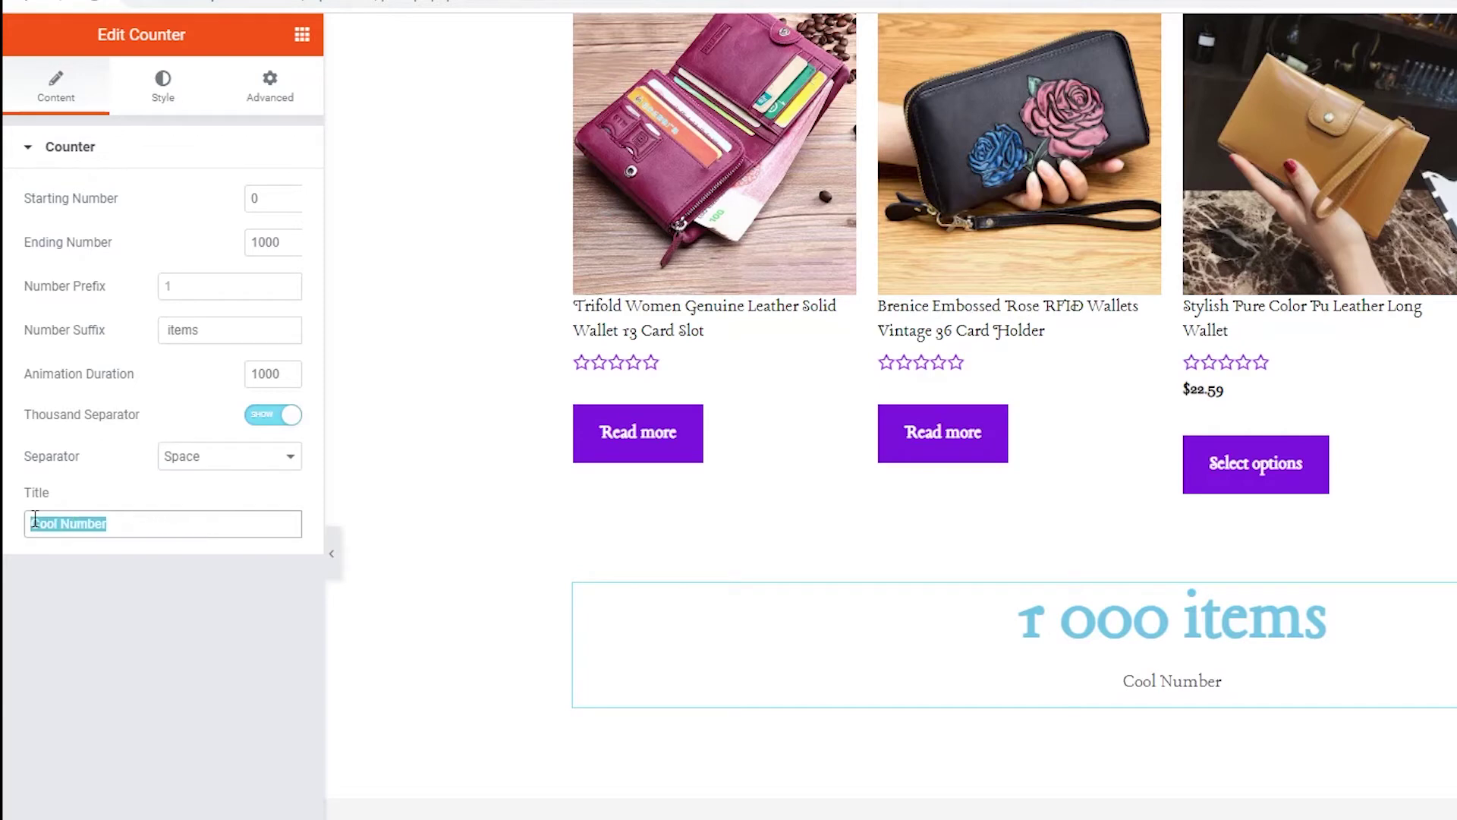
pyautogui.write('ready')
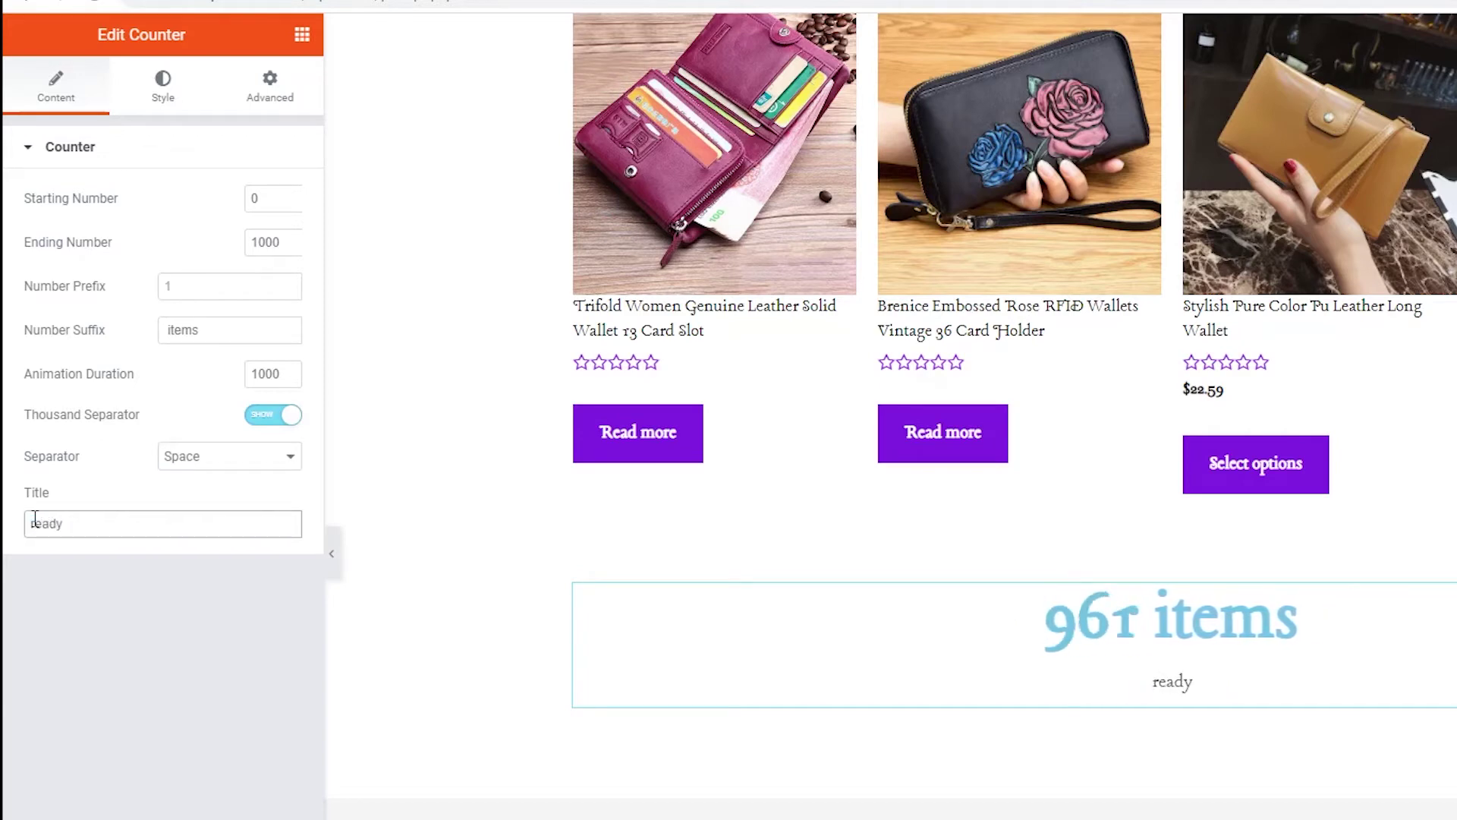
# Change the text color of the counter's number to near-black
pyautogui.click(166, 110)
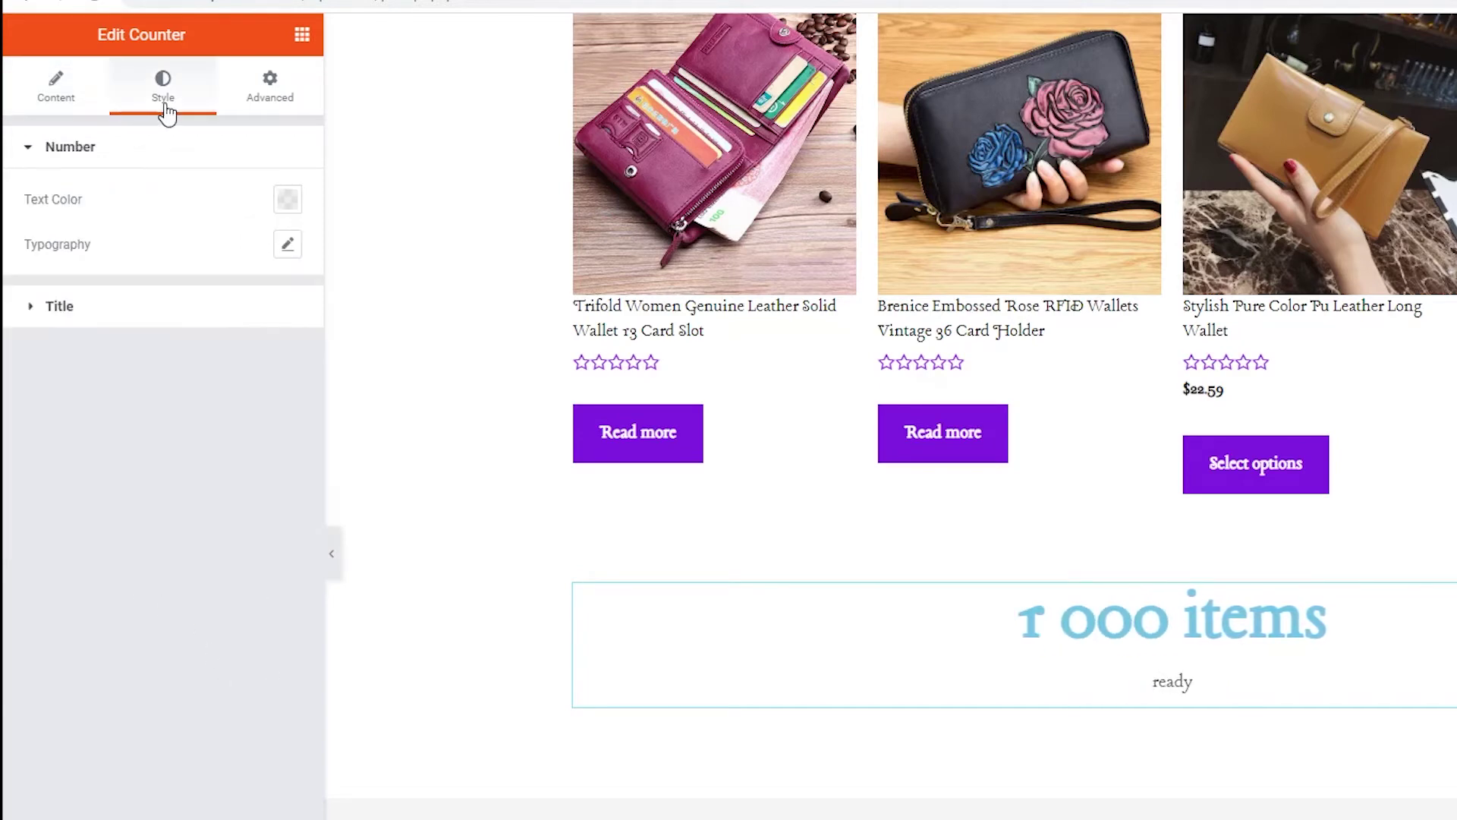
pyautogui.click(286, 200)
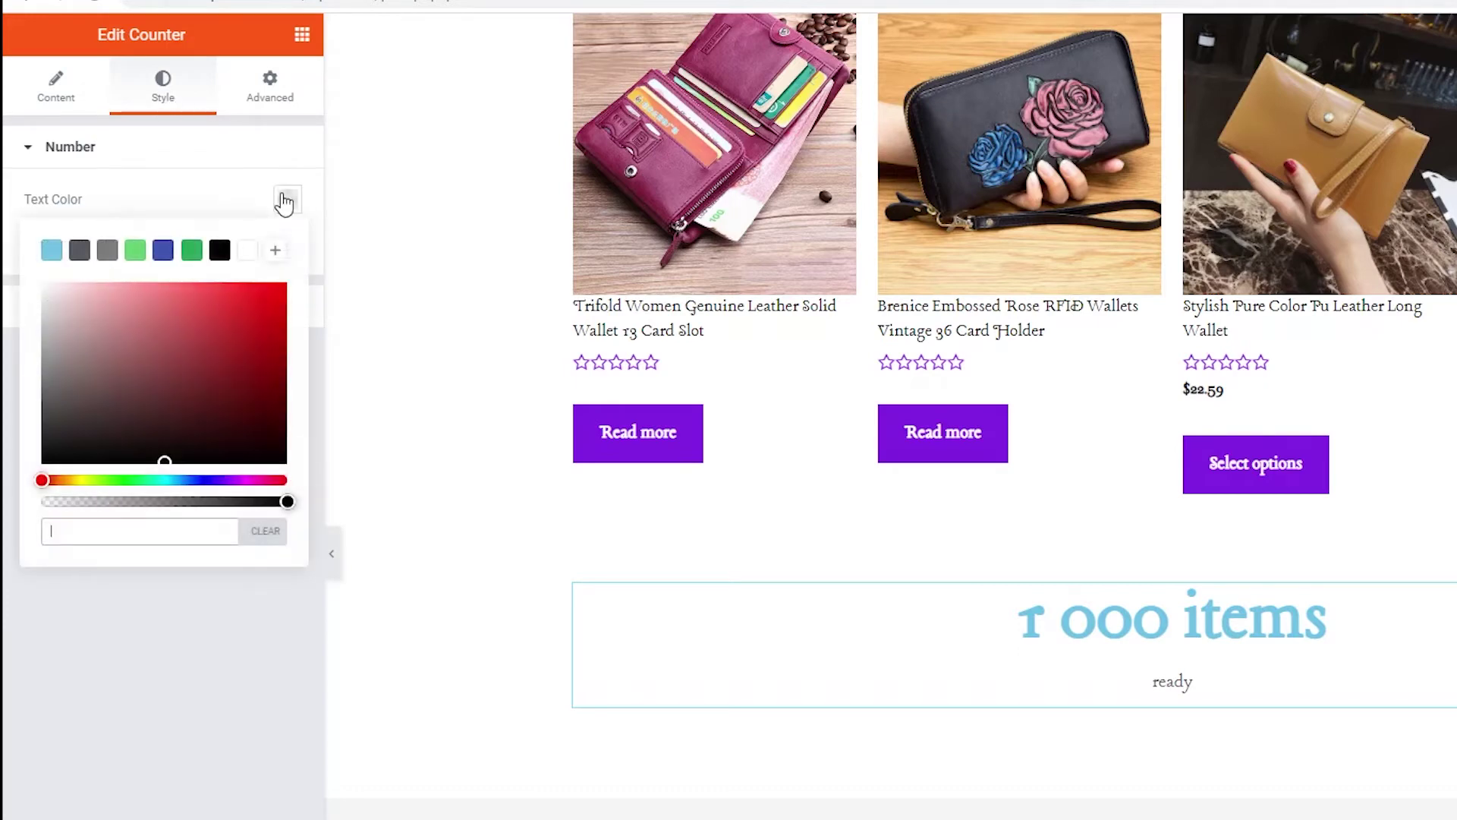
pyautogui.moveTo(179, 329)
pyautogui.mouseDown()
pyautogui.moveTo(107, 394)
pyautogui.moveTo(227, 351)
pyautogui.moveTo(74, 389)
pyautogui.moveTo(50, 457)
pyautogui.mouseUp()
pyautogui.click(126, 643)
# Set the counter number's typography to the Arial font family with Bold weight
pyautogui.click(289, 246)
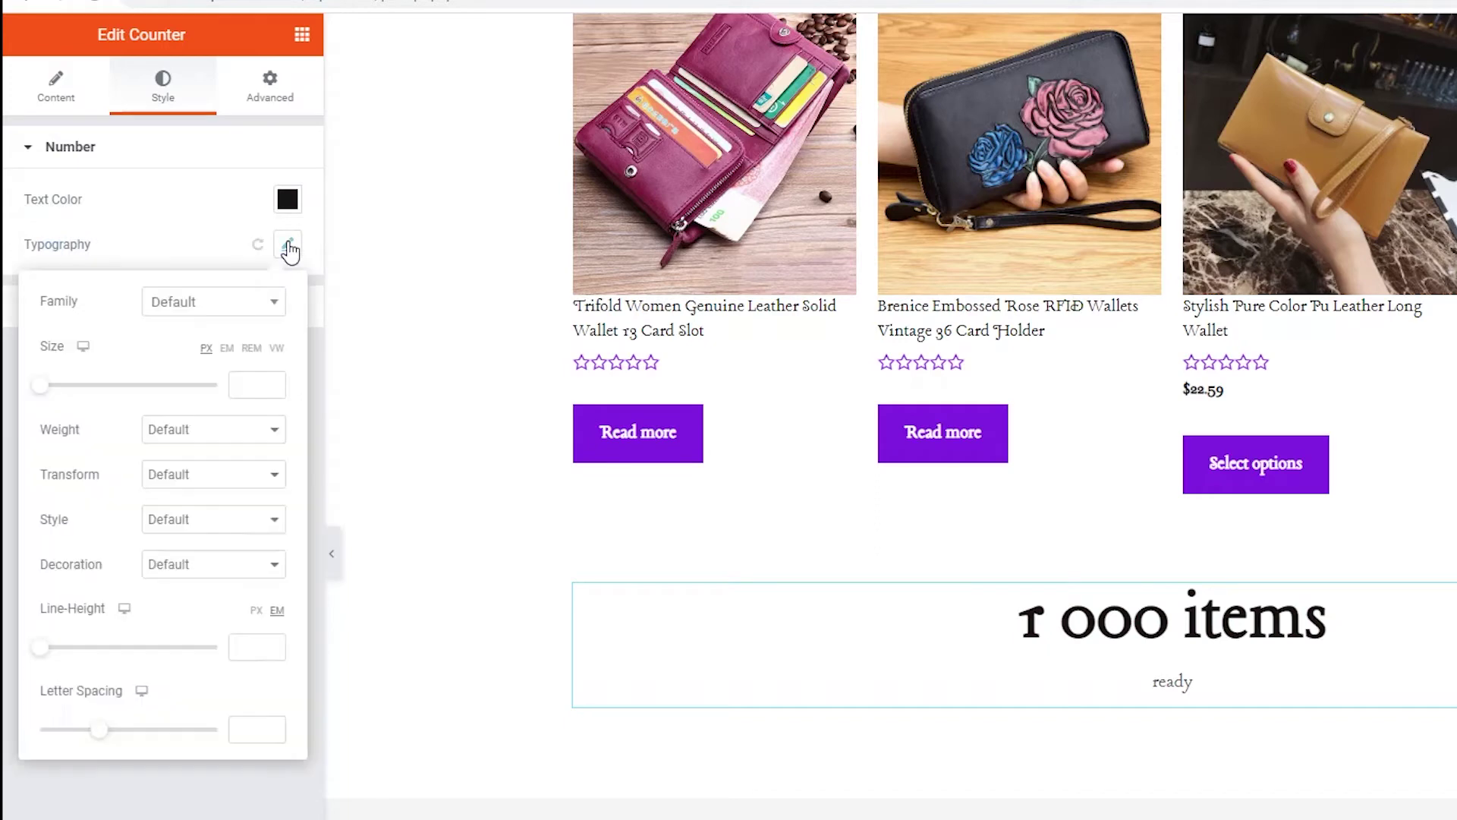
pyautogui.click(252, 305)
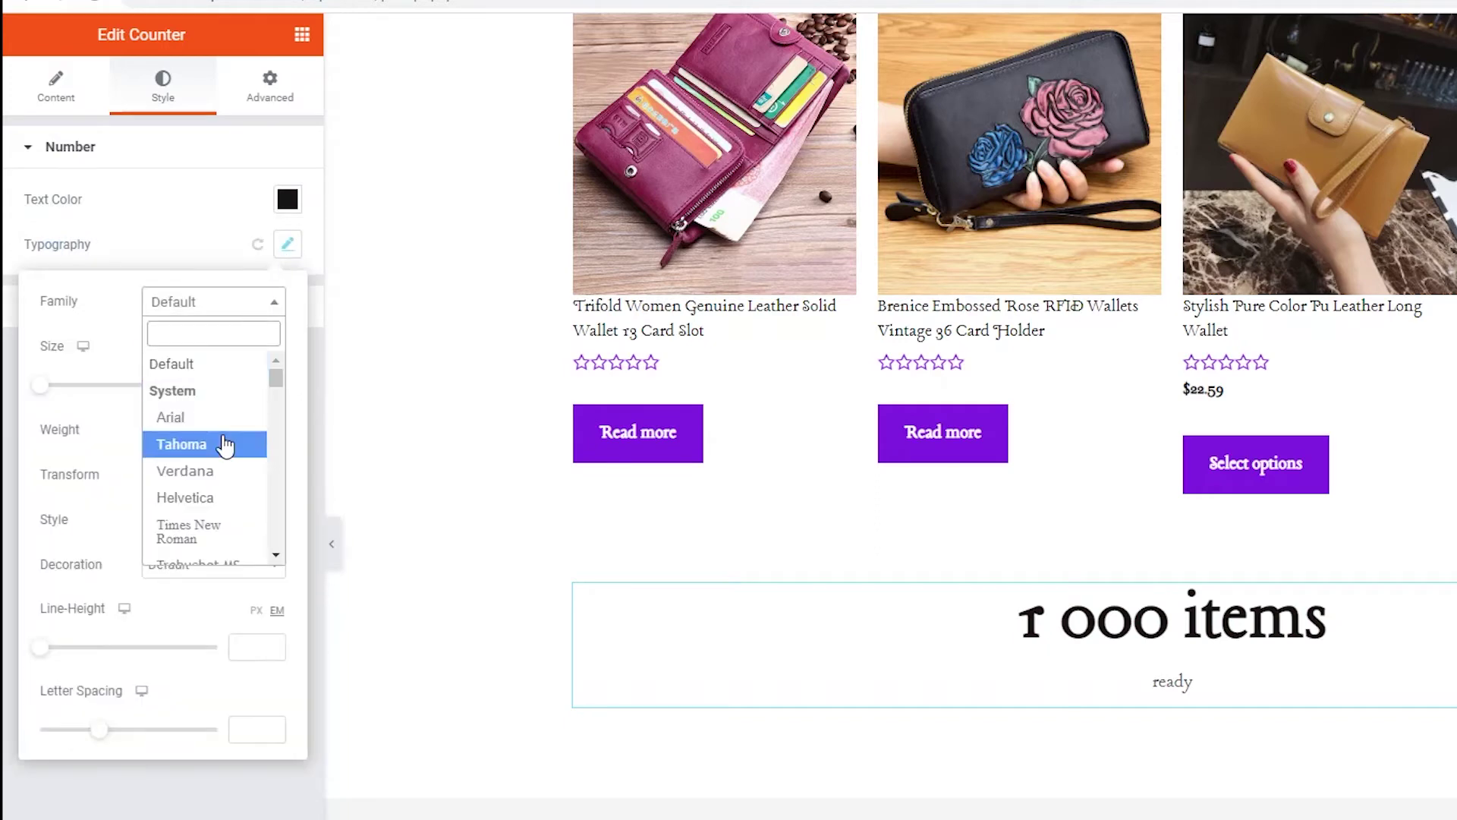
pyautogui.click(226, 417)
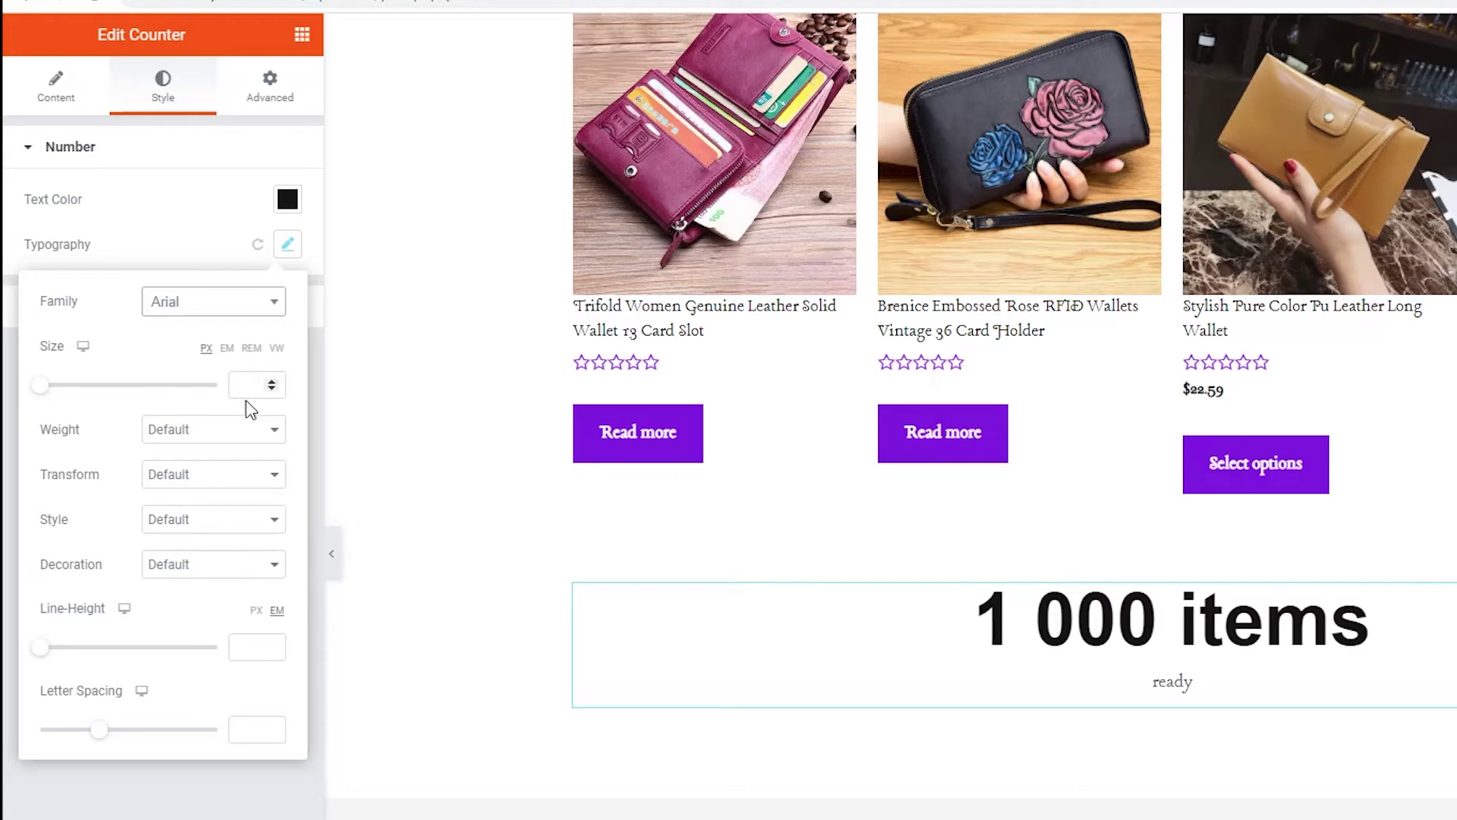
pyautogui.click(241, 431)
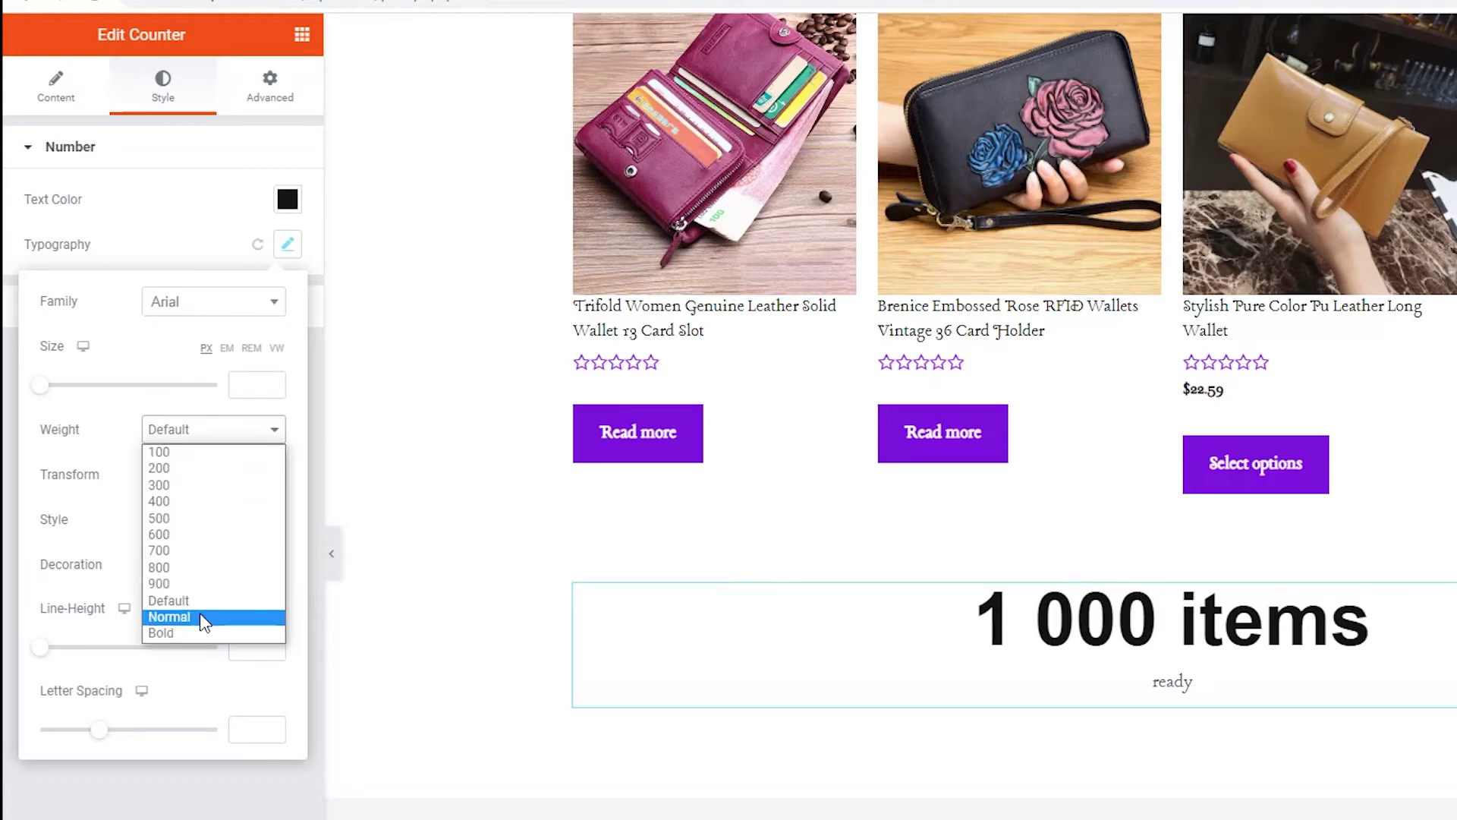
pyautogui.click(197, 635)
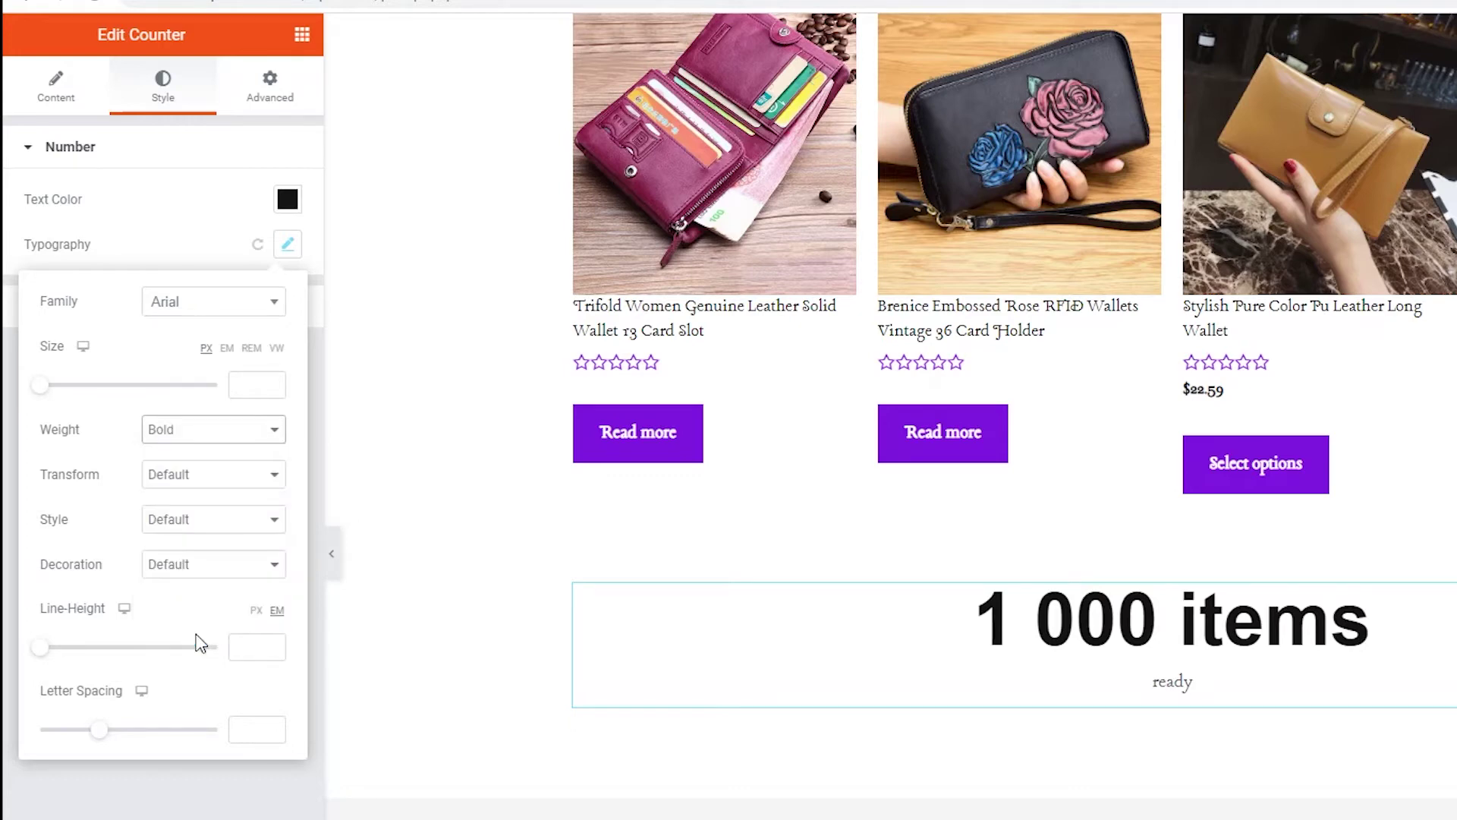
# Transform the counter number's text to Uppercase and set its font style to Italic
pyautogui.click(249, 475)
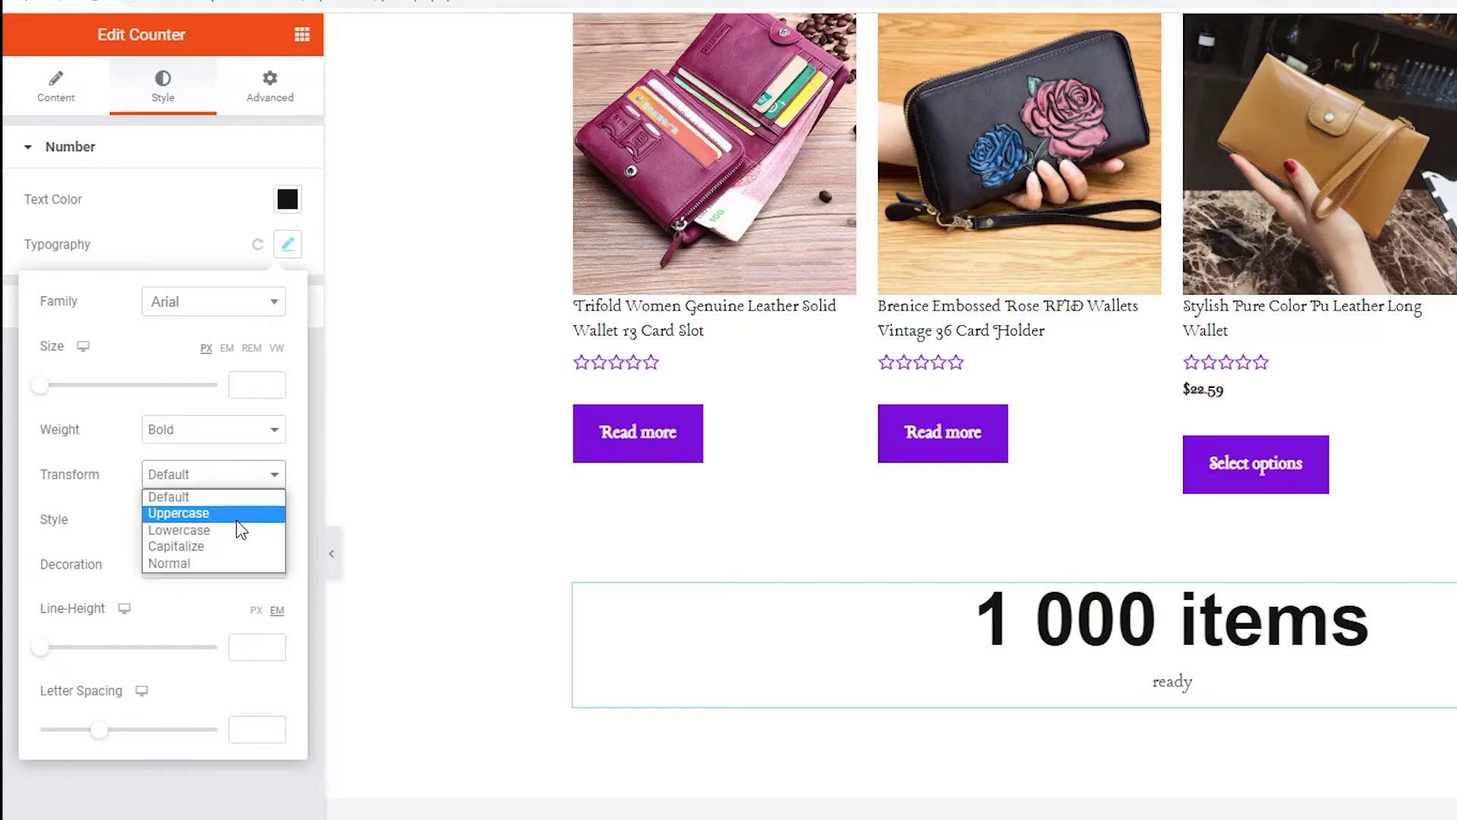
pyautogui.click(197, 514)
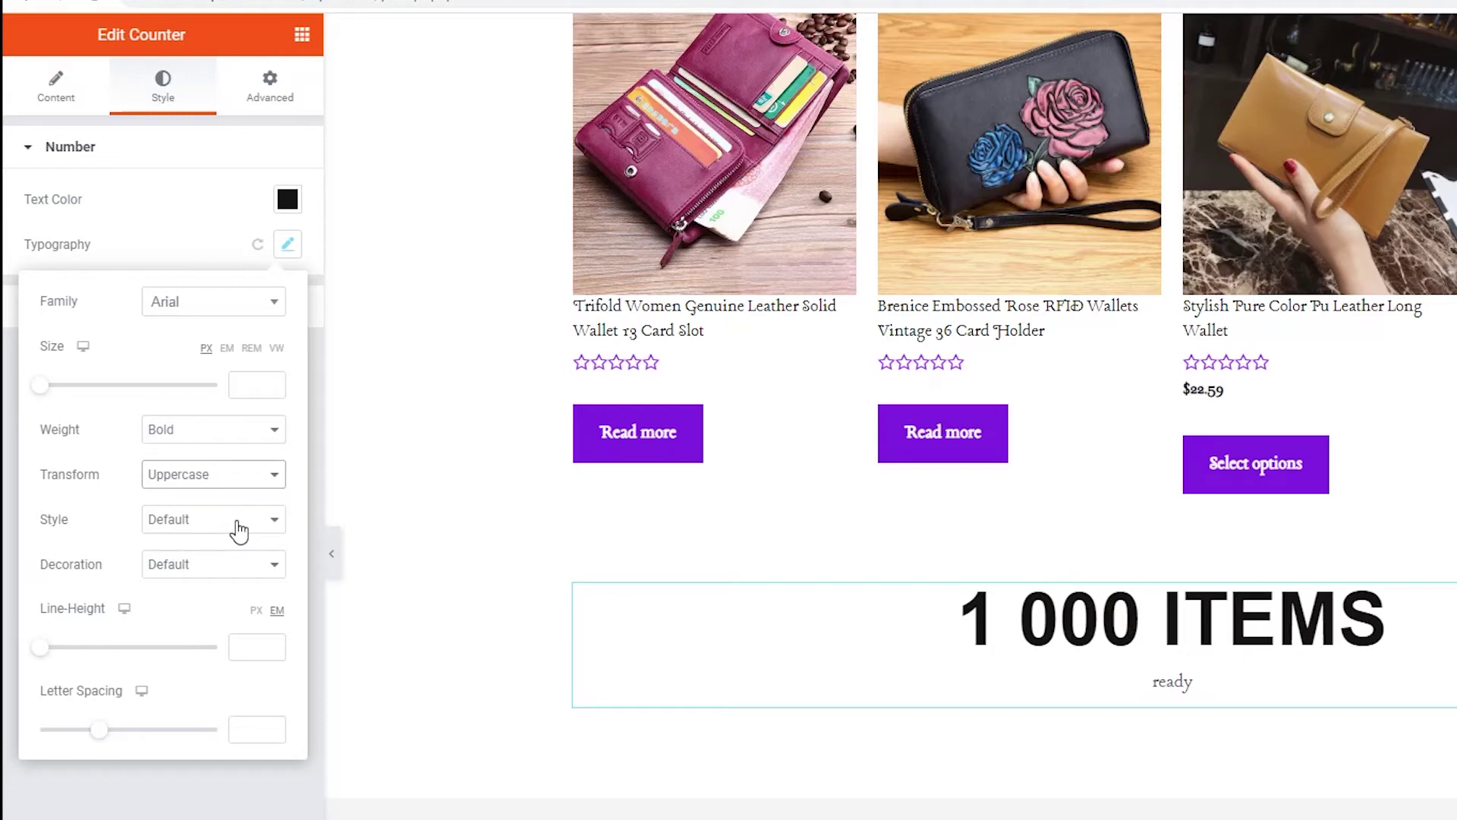
pyautogui.click(239, 530)
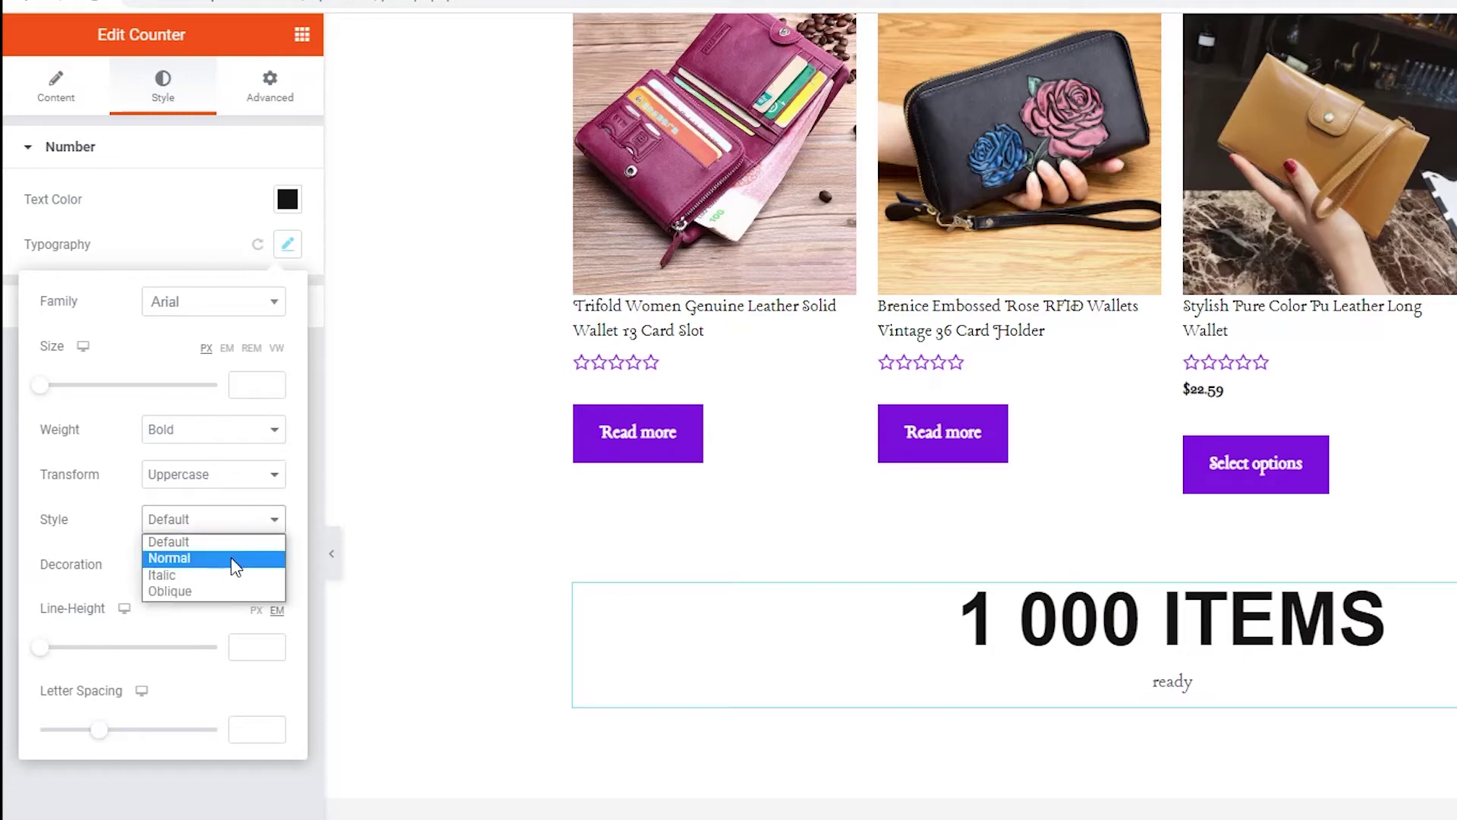
pyautogui.click(235, 561)
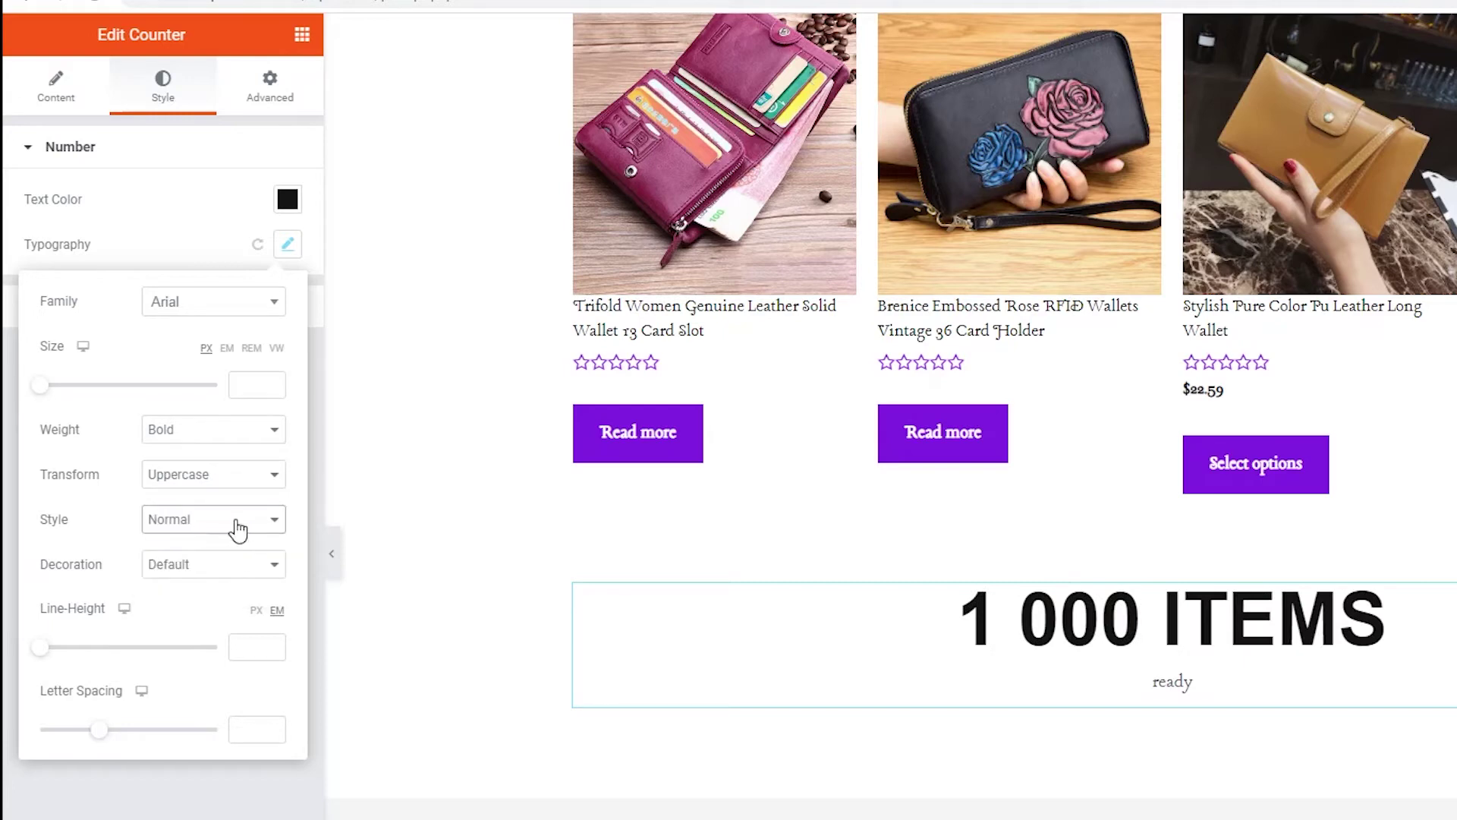
pyautogui.click(234, 524)
pyautogui.click(224, 577)
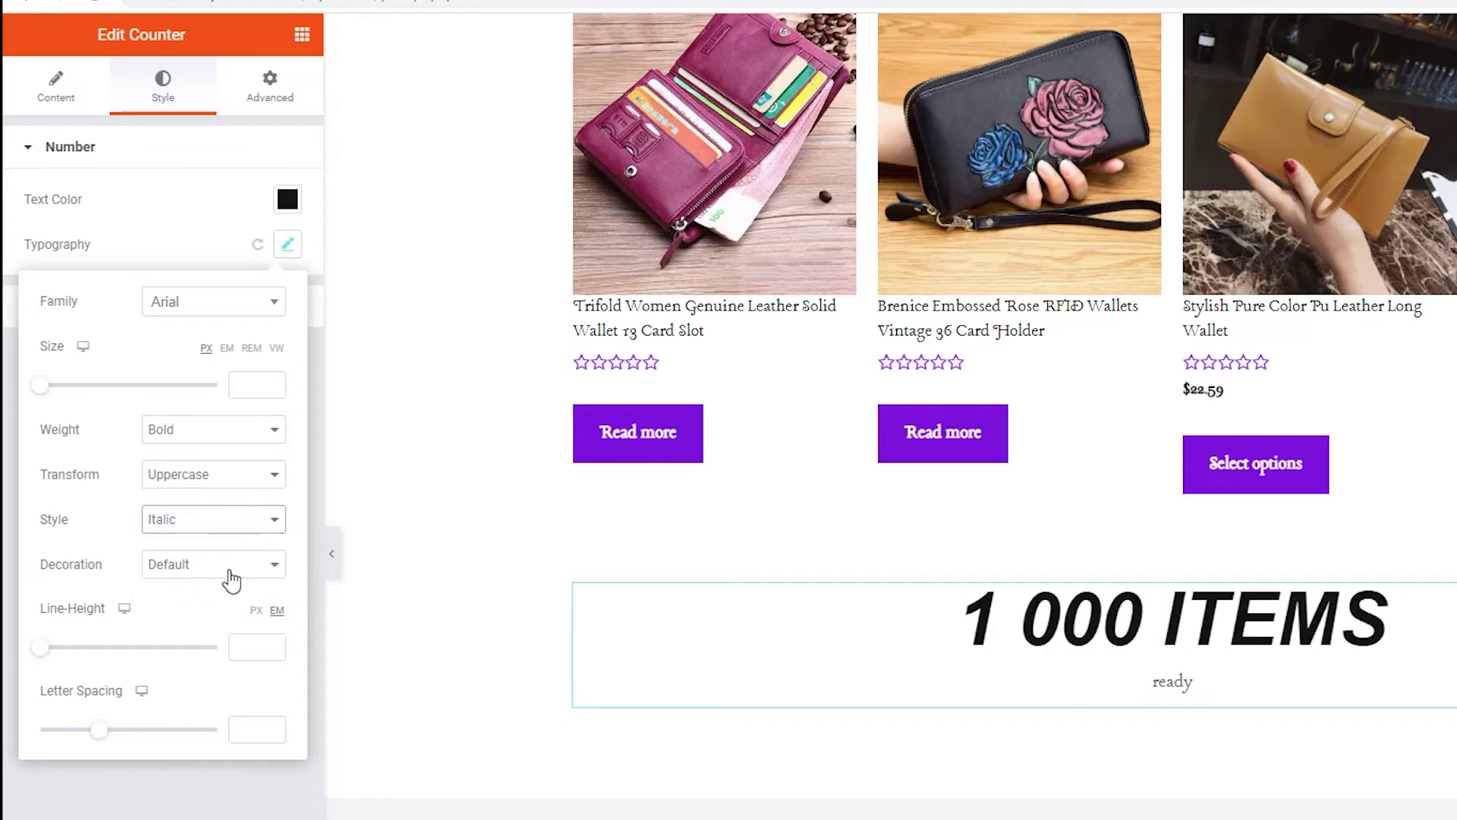
# Apply an Overline decoration to the counter number and slightly increase its line height and letter spacing
pyautogui.click(240, 568)
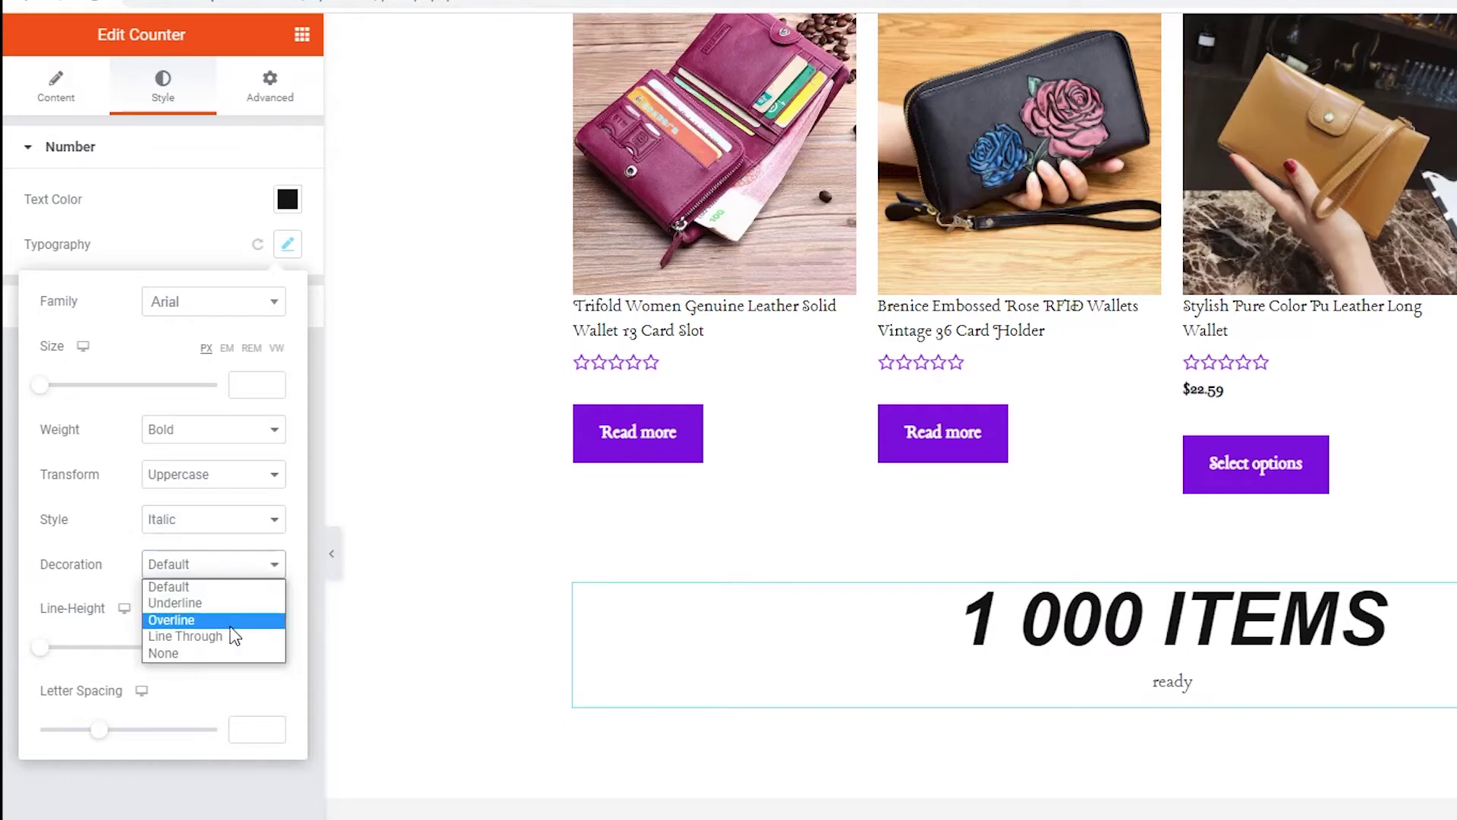
pyautogui.click(232, 622)
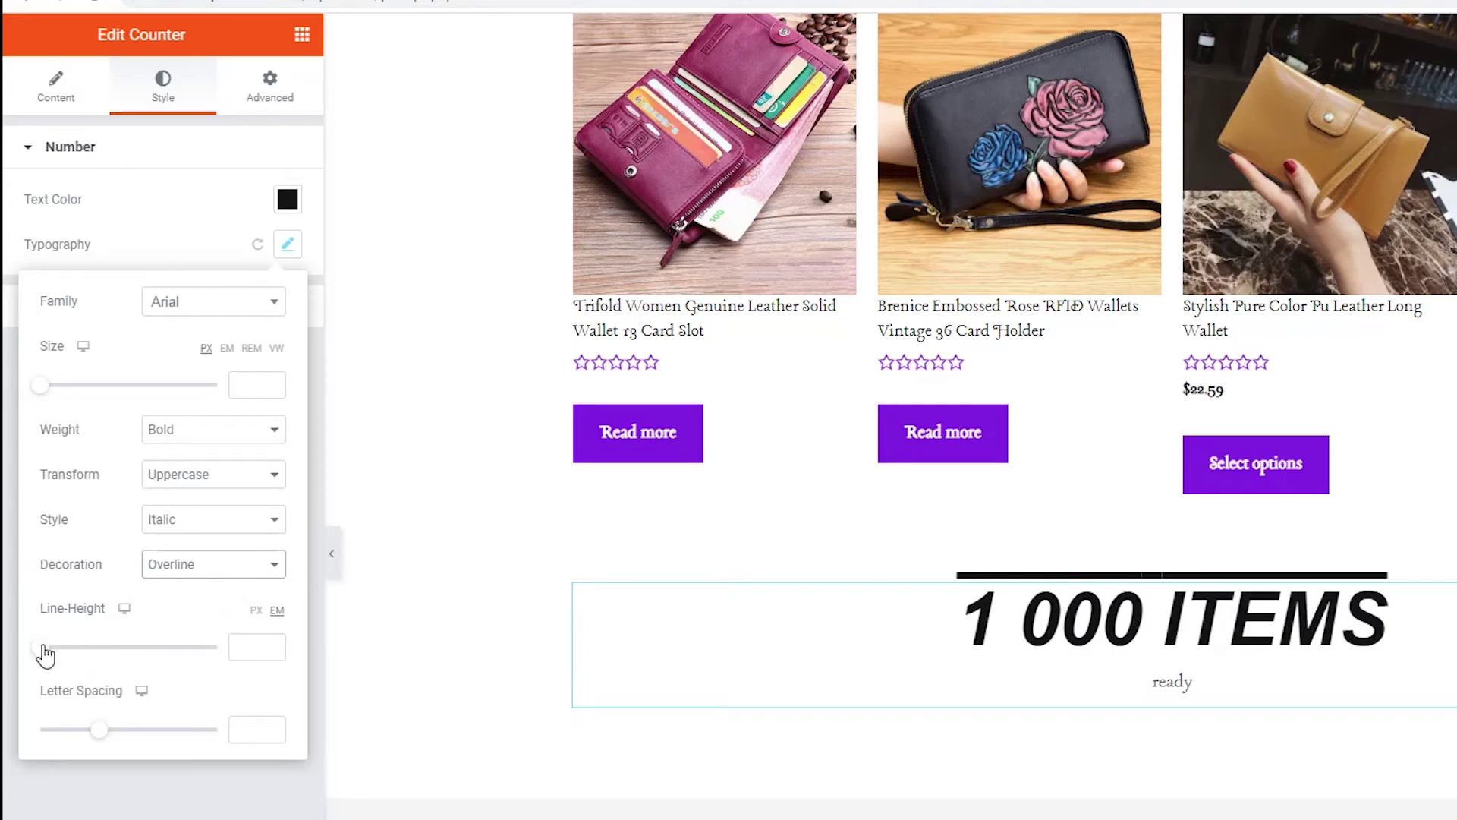
pyautogui.moveTo(43, 649); pyautogui.dragTo(77, 653)
pyautogui.moveTo(101, 731)
pyautogui.mouseDown()
pyautogui.moveTo(134, 731)
pyautogui.moveTo(114, 730)
pyautogui.mouseUp()
pyautogui.click(199, 262)
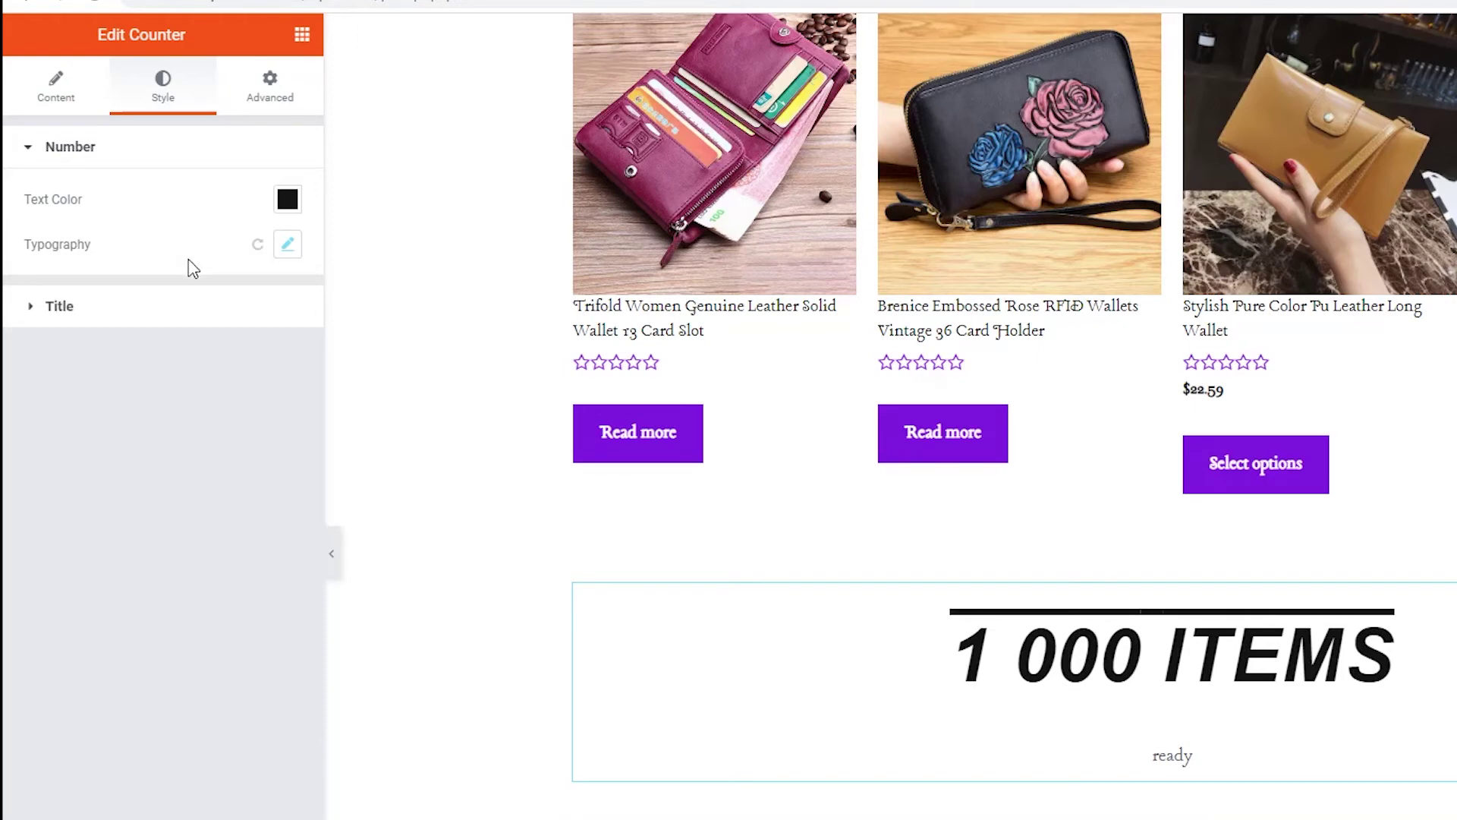
# Pick a custom text color for the counter's title and open the title's typography settings
pyautogui.click(194, 304)
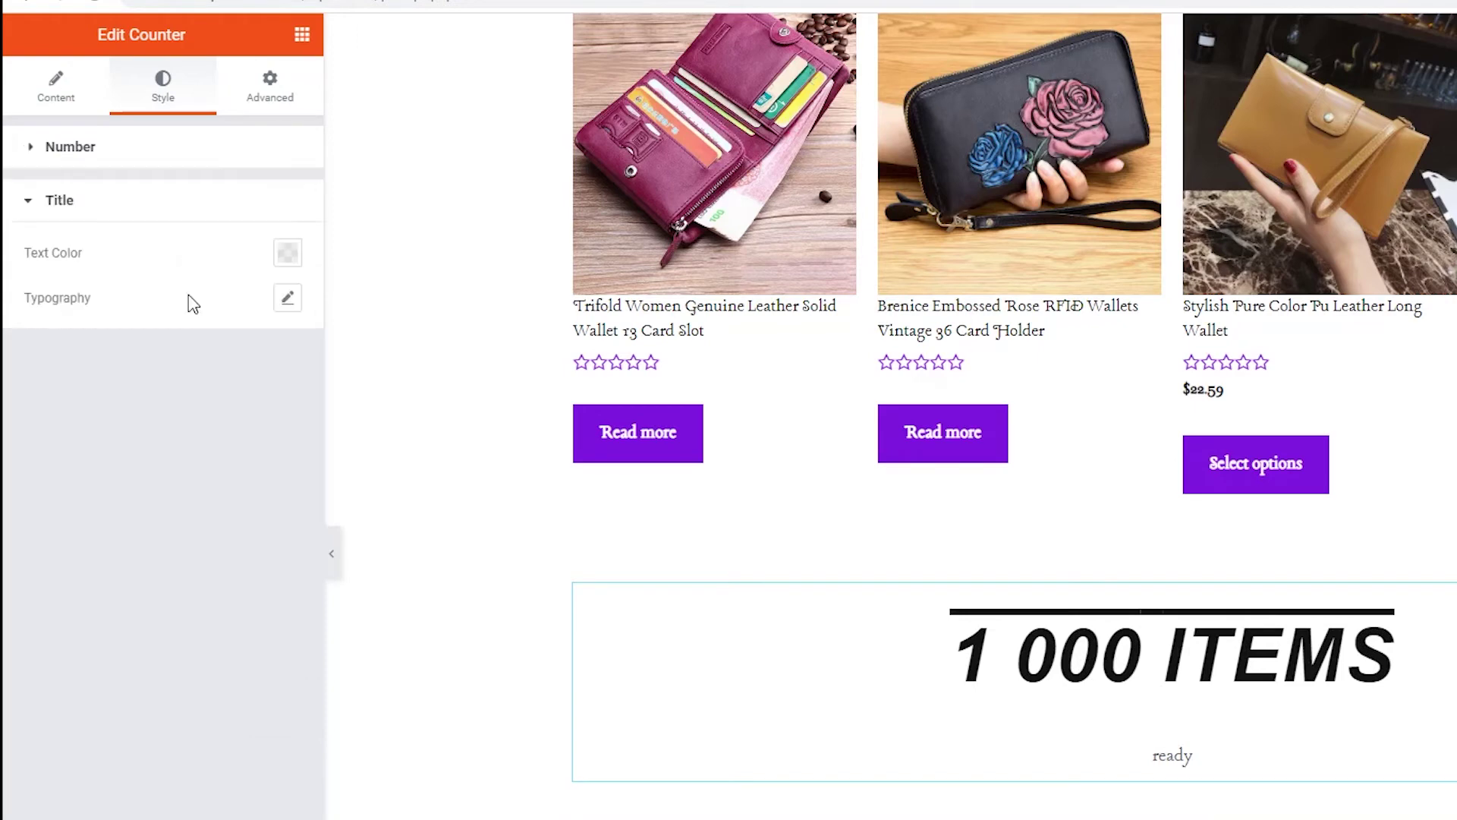
pyautogui.click(287, 253)
pyautogui.moveTo(159, 366); pyautogui.dragTo(59, 328)
pyautogui.click(104, 725)
pyautogui.click(290, 299)
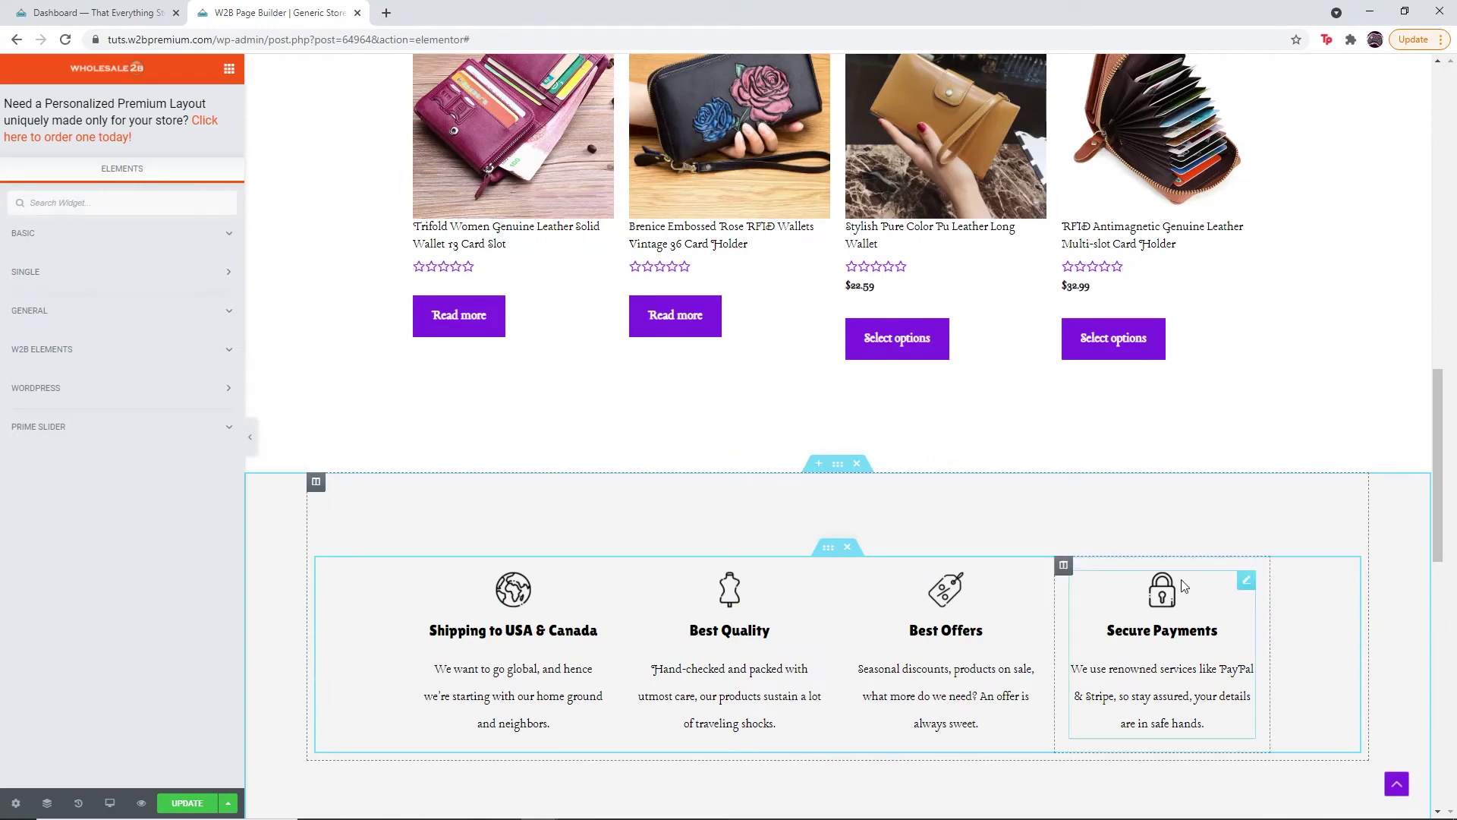
# Insert an Inner Section below the product grid and copy and paste its column until it has four columns
pyautogui.write('inn')
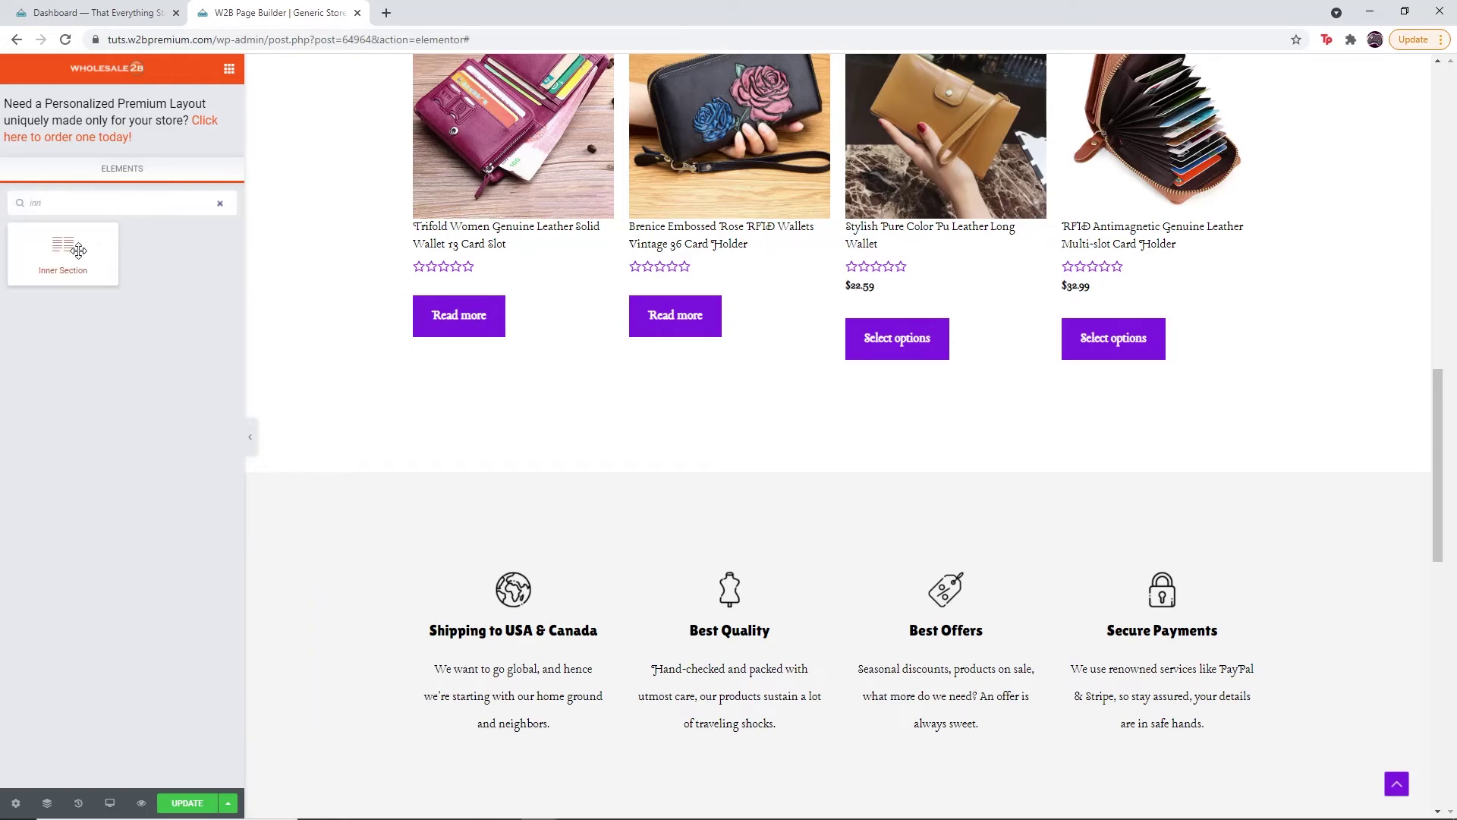
pyautogui.moveTo(63, 249); pyautogui.dragTo(786, 409)
pyautogui.rightClick(726, 450)
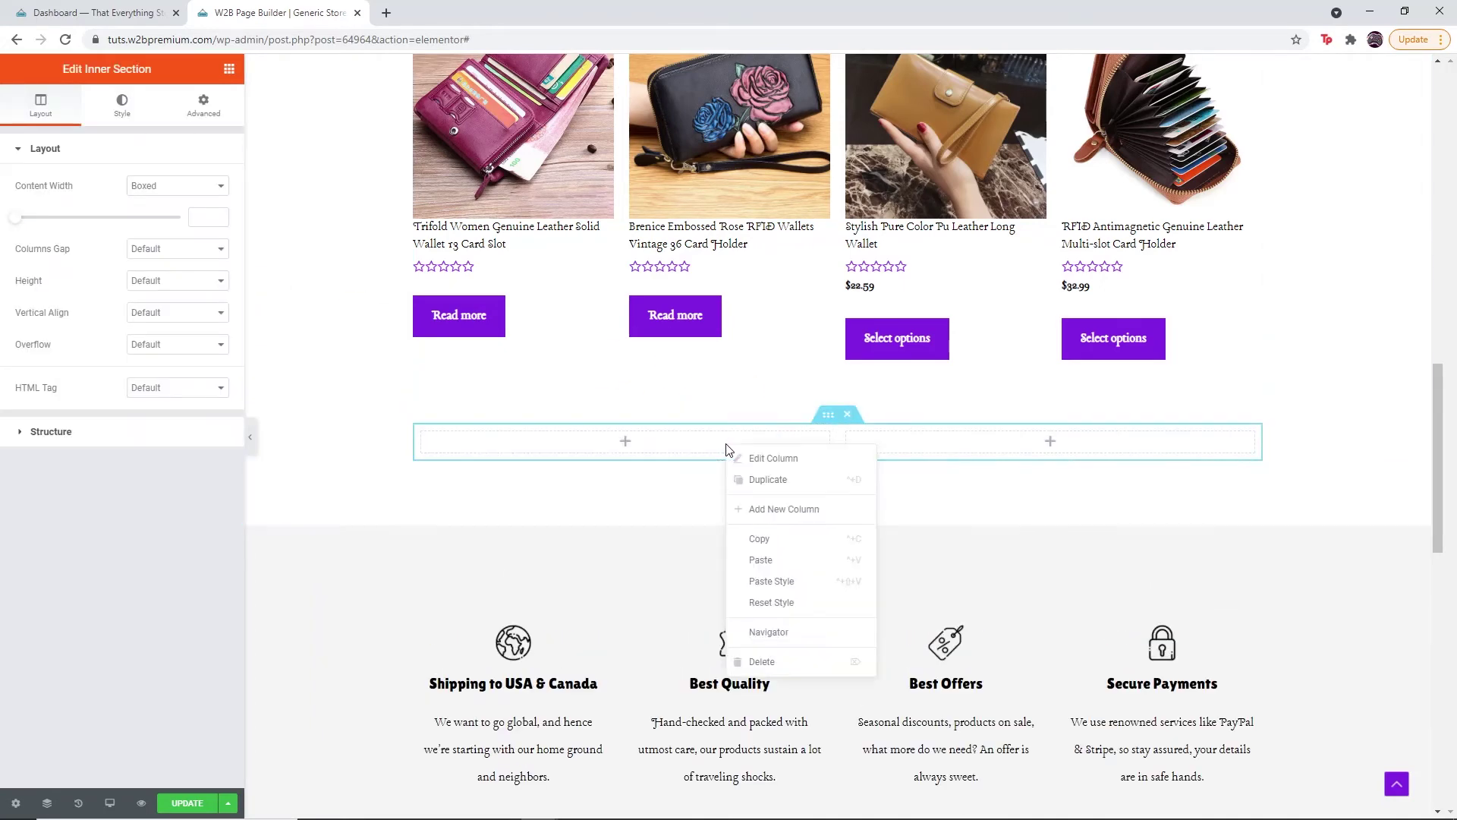
pyautogui.click(780, 540)
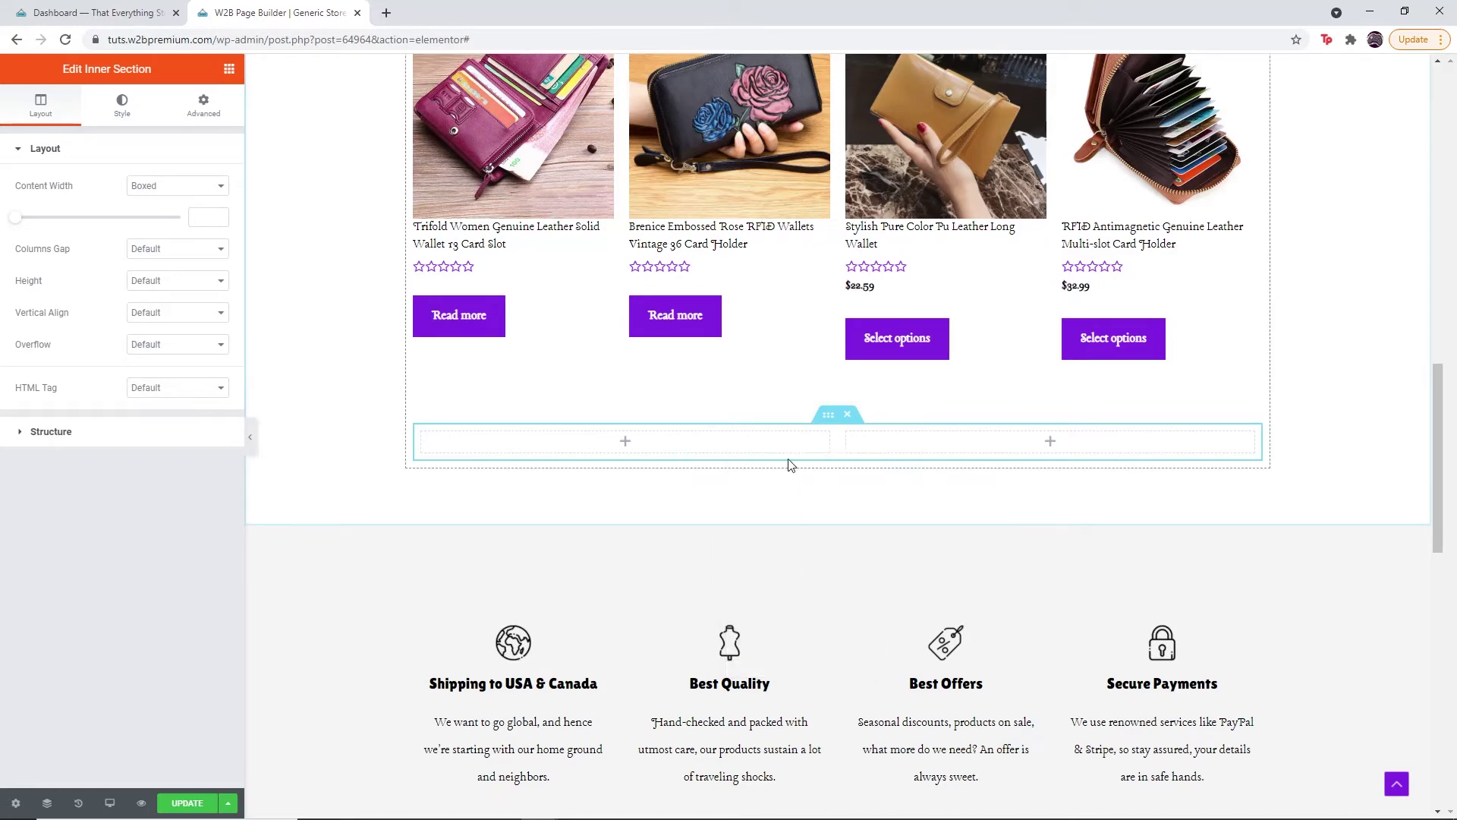
pyautogui.rightClick(829, 447)
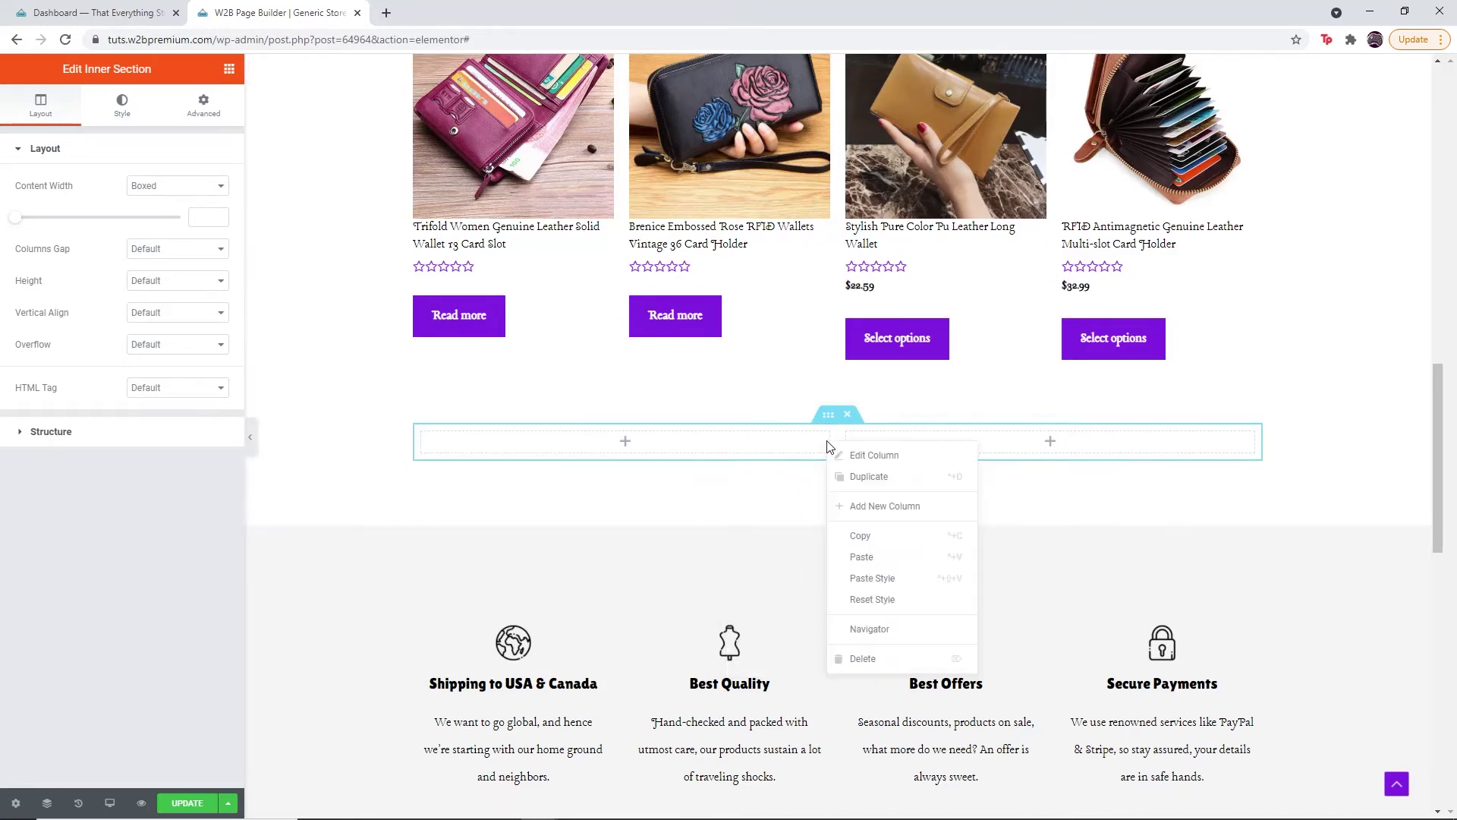
pyautogui.click(865, 556)
pyautogui.rightClick(975, 451)
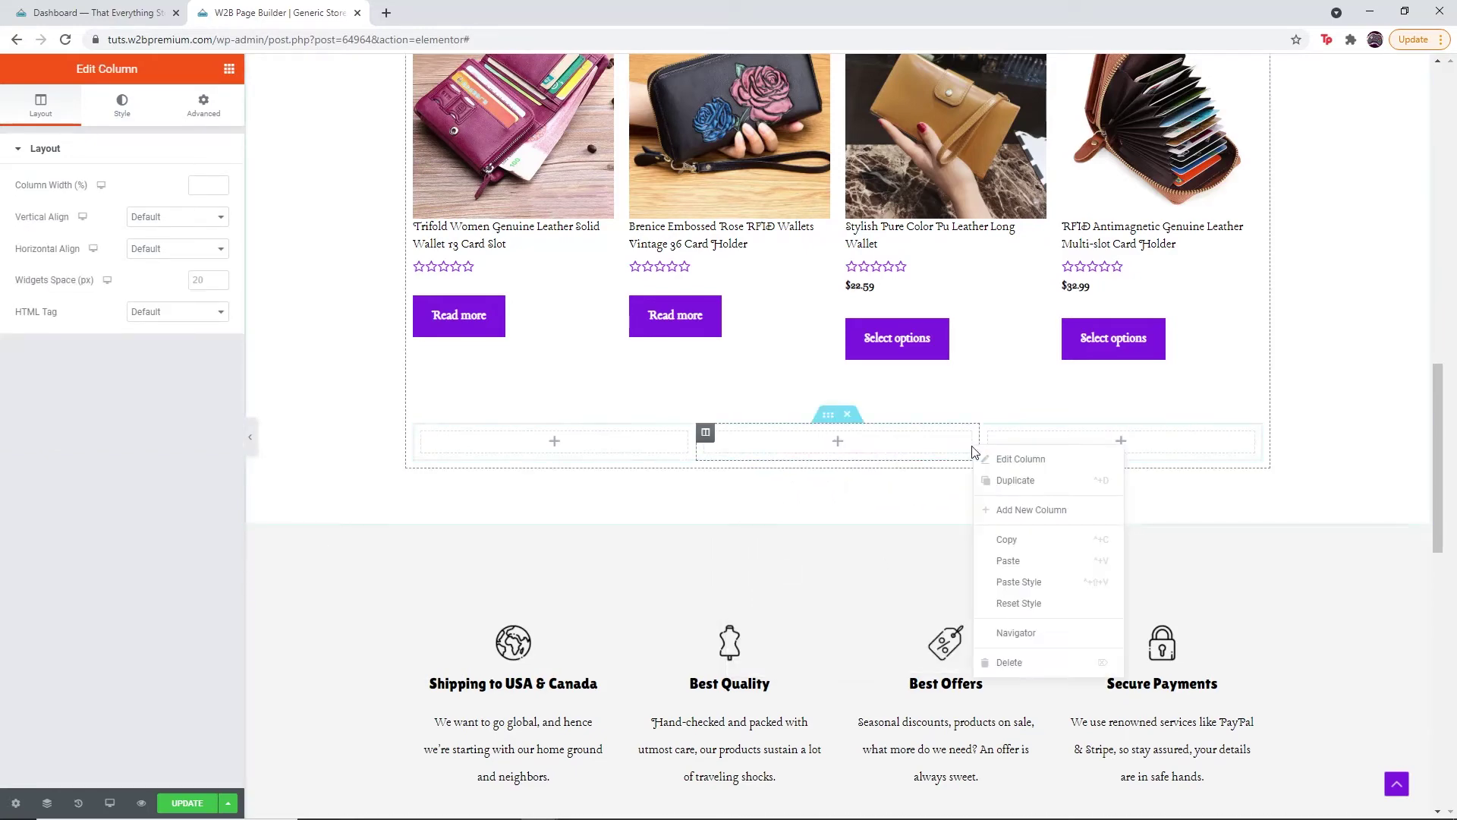
pyautogui.click(1018, 557)
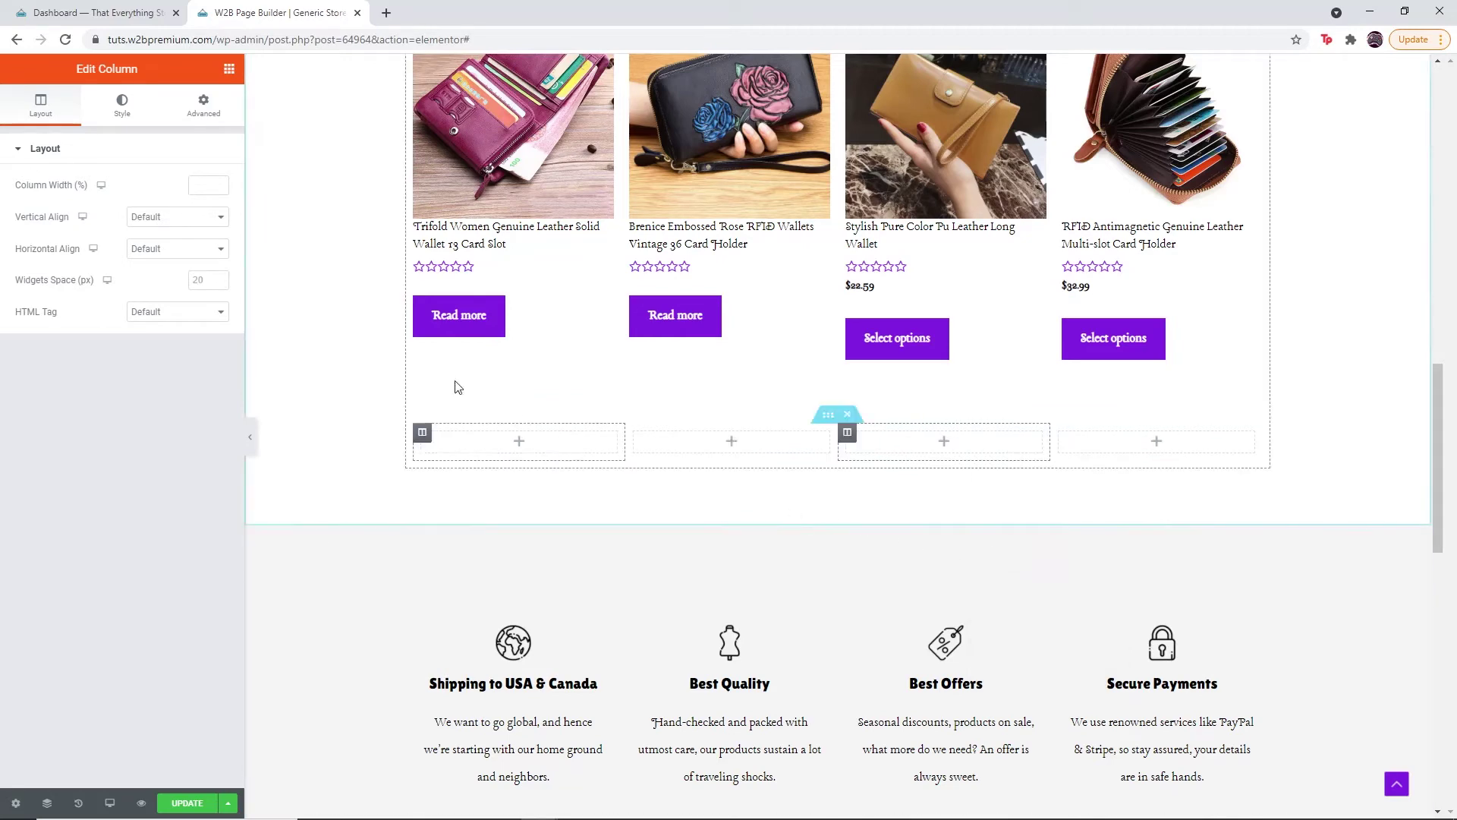
# Place a Counter widget in the first column of the new inner section
pyautogui.click(228, 69)
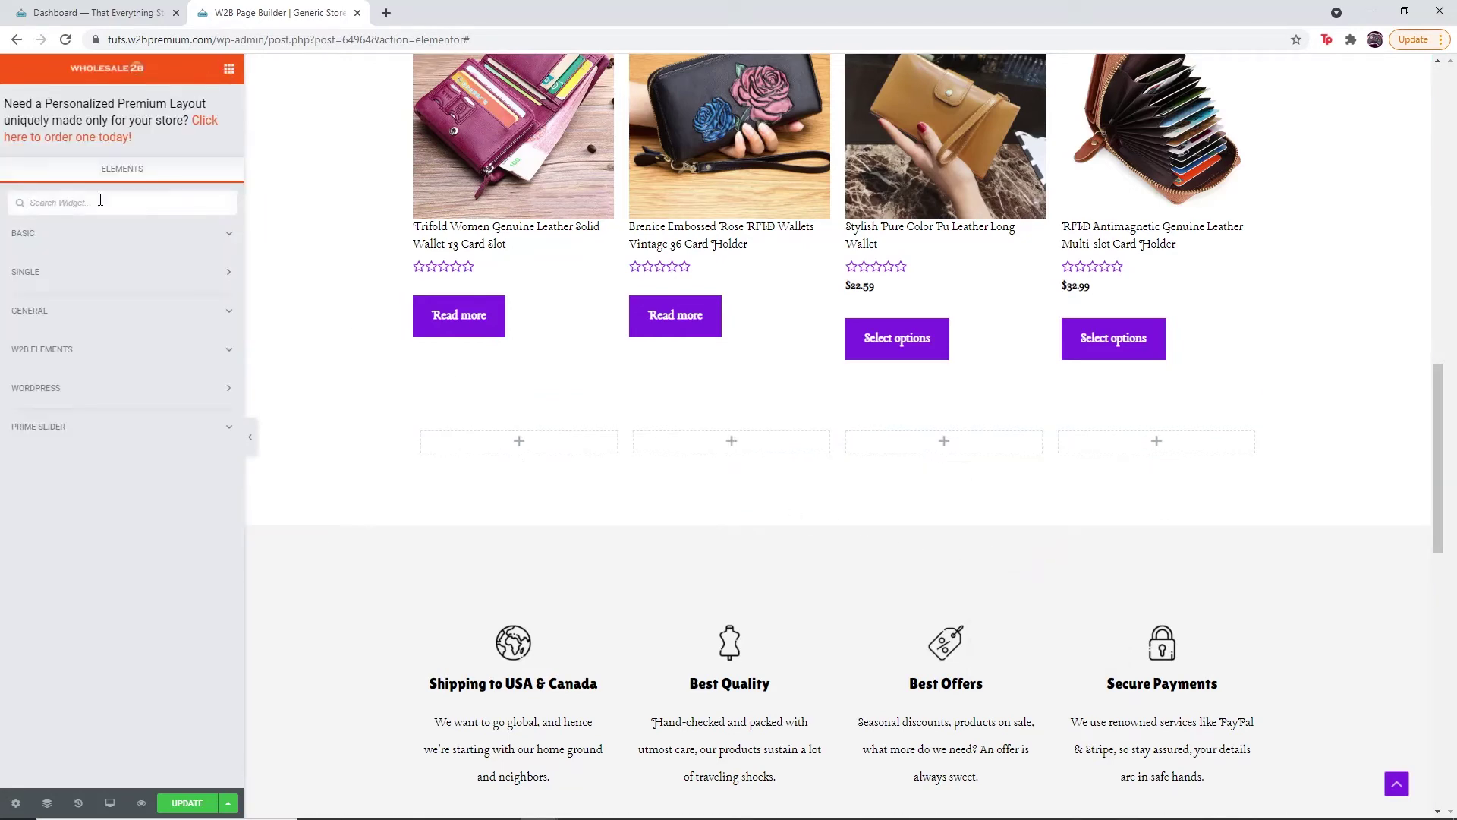
pyautogui.click(100, 200)
pyautogui.write('cou')
pyautogui.moveTo(76, 258); pyautogui.dragTo(549, 447)
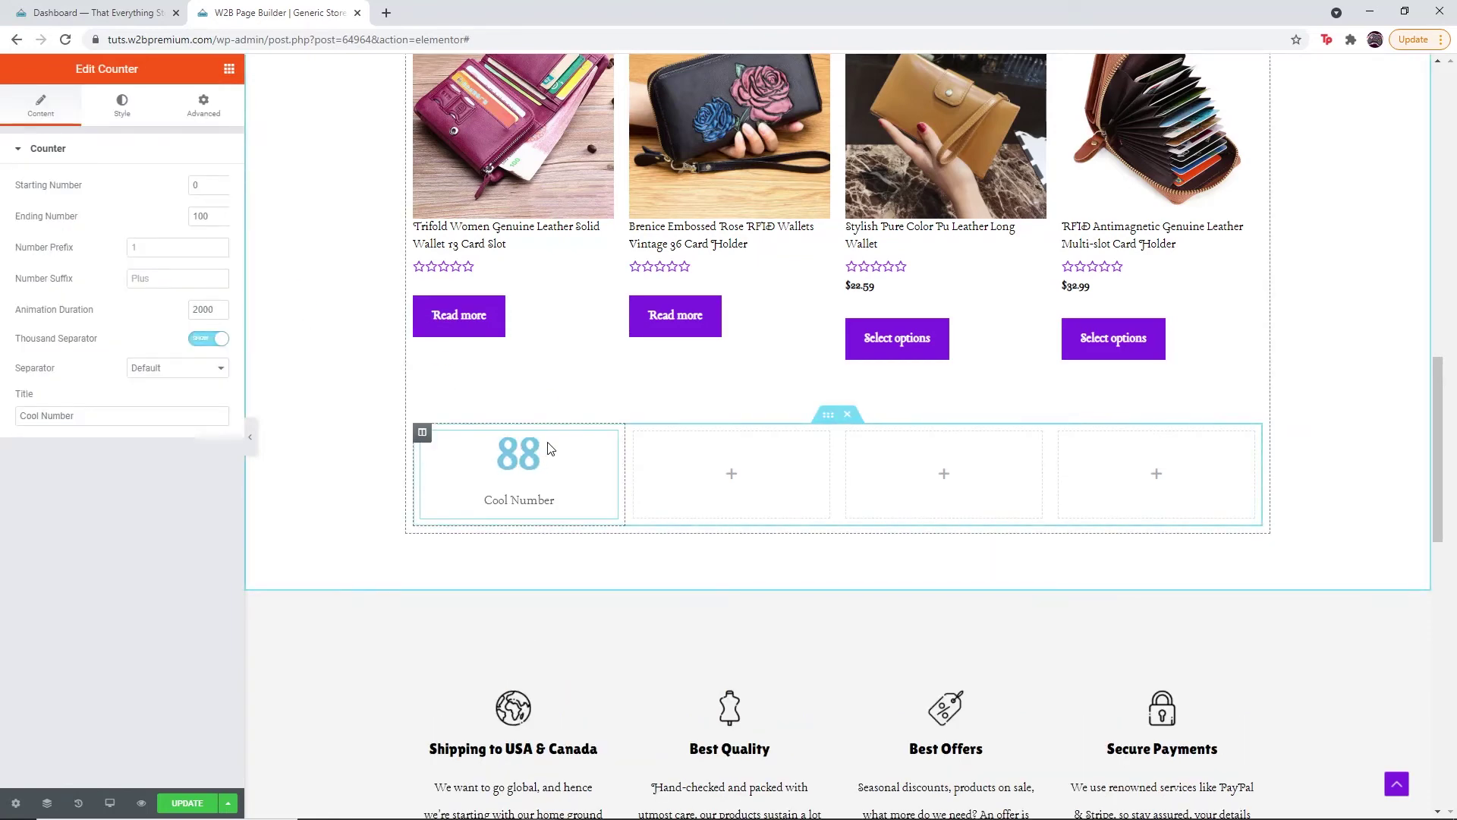
# Give the first column's counter a "+" number suffix and the title "Orders Processed"
pyautogui.click(201, 280)
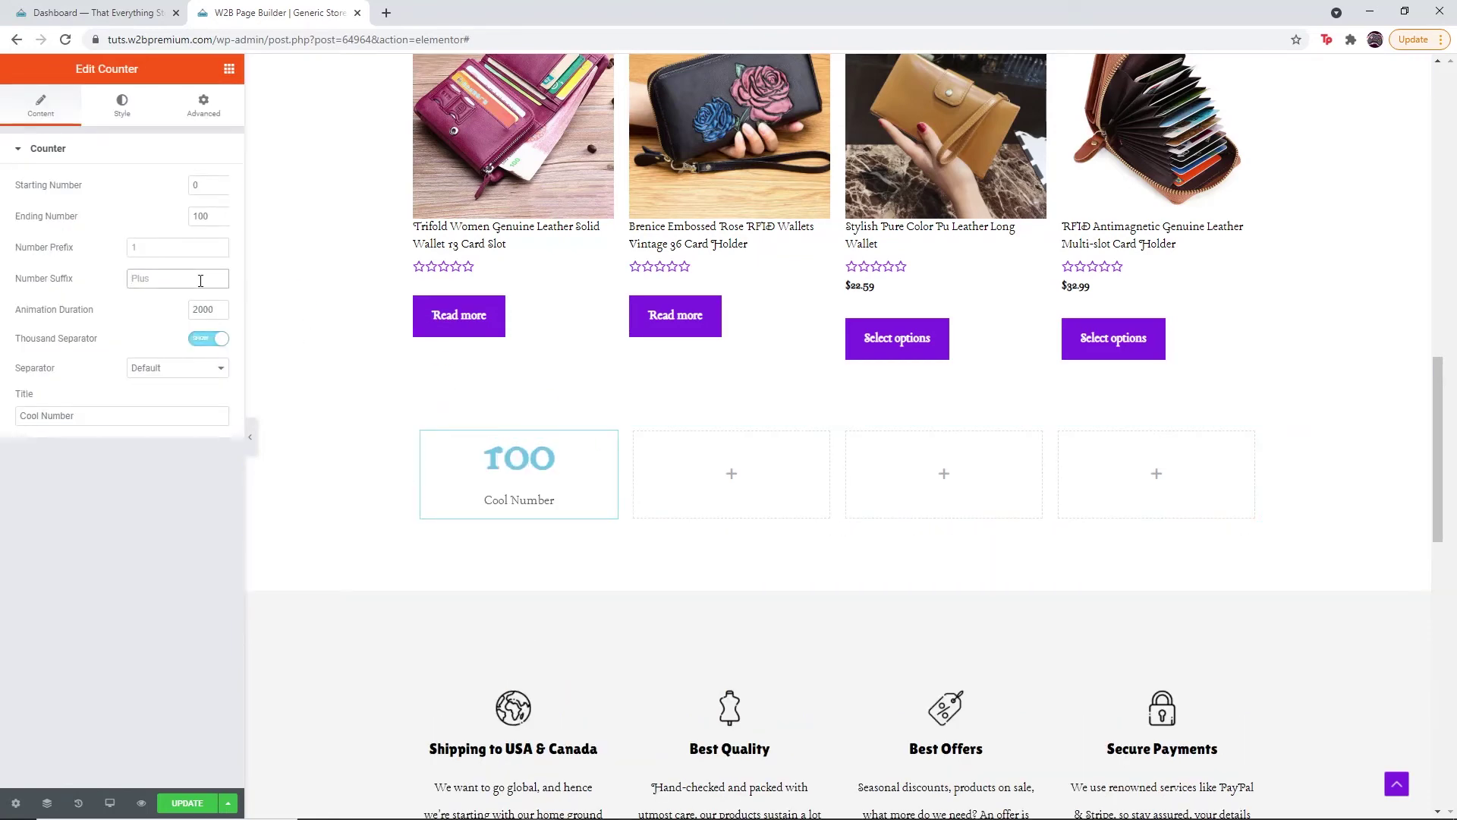
pyautogui.write('+')
pyautogui.moveTo(79, 416); pyautogui.dragTo(9, 413)
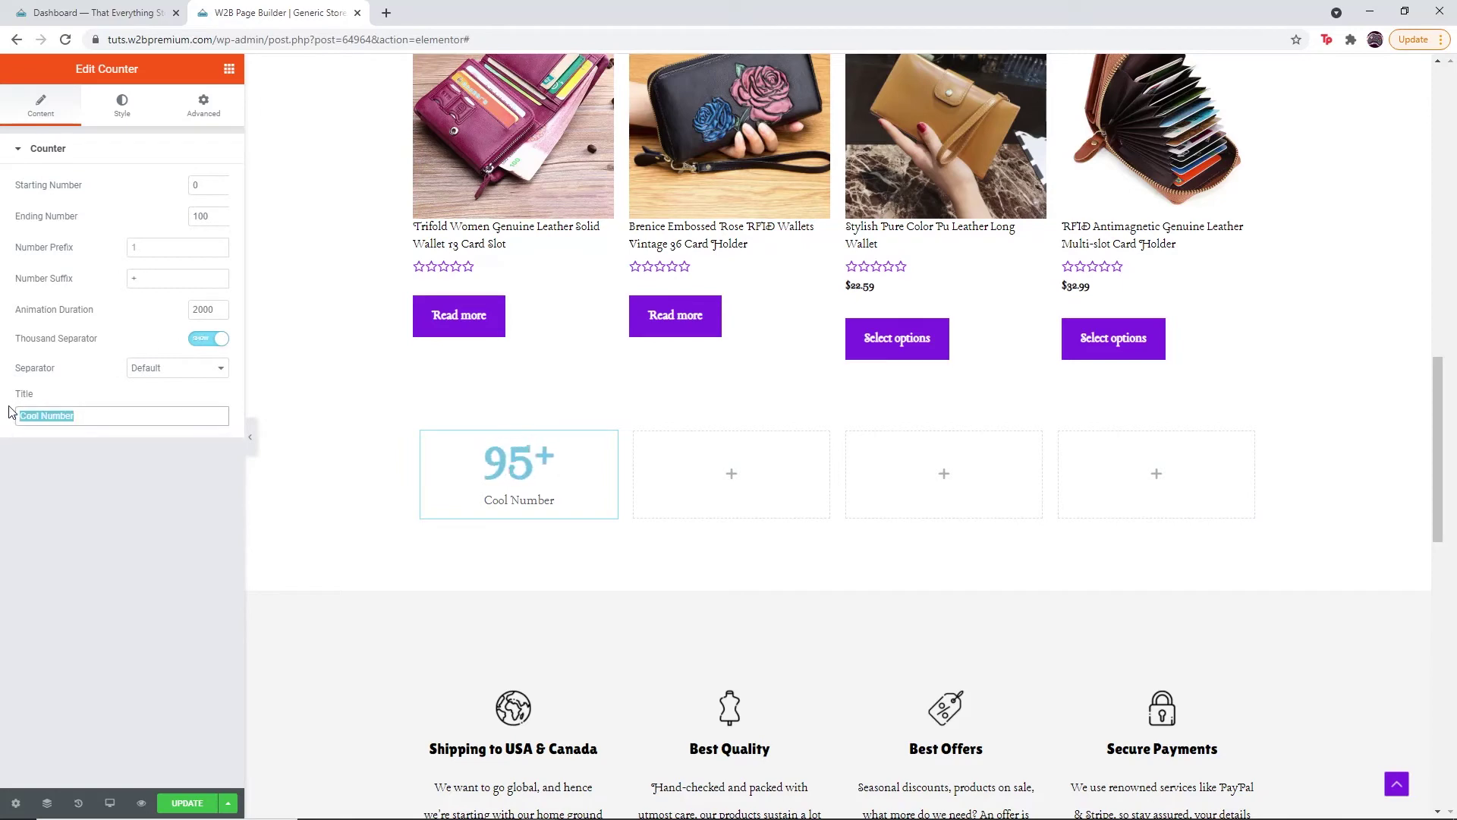
pyautogui.write('Orders pr')
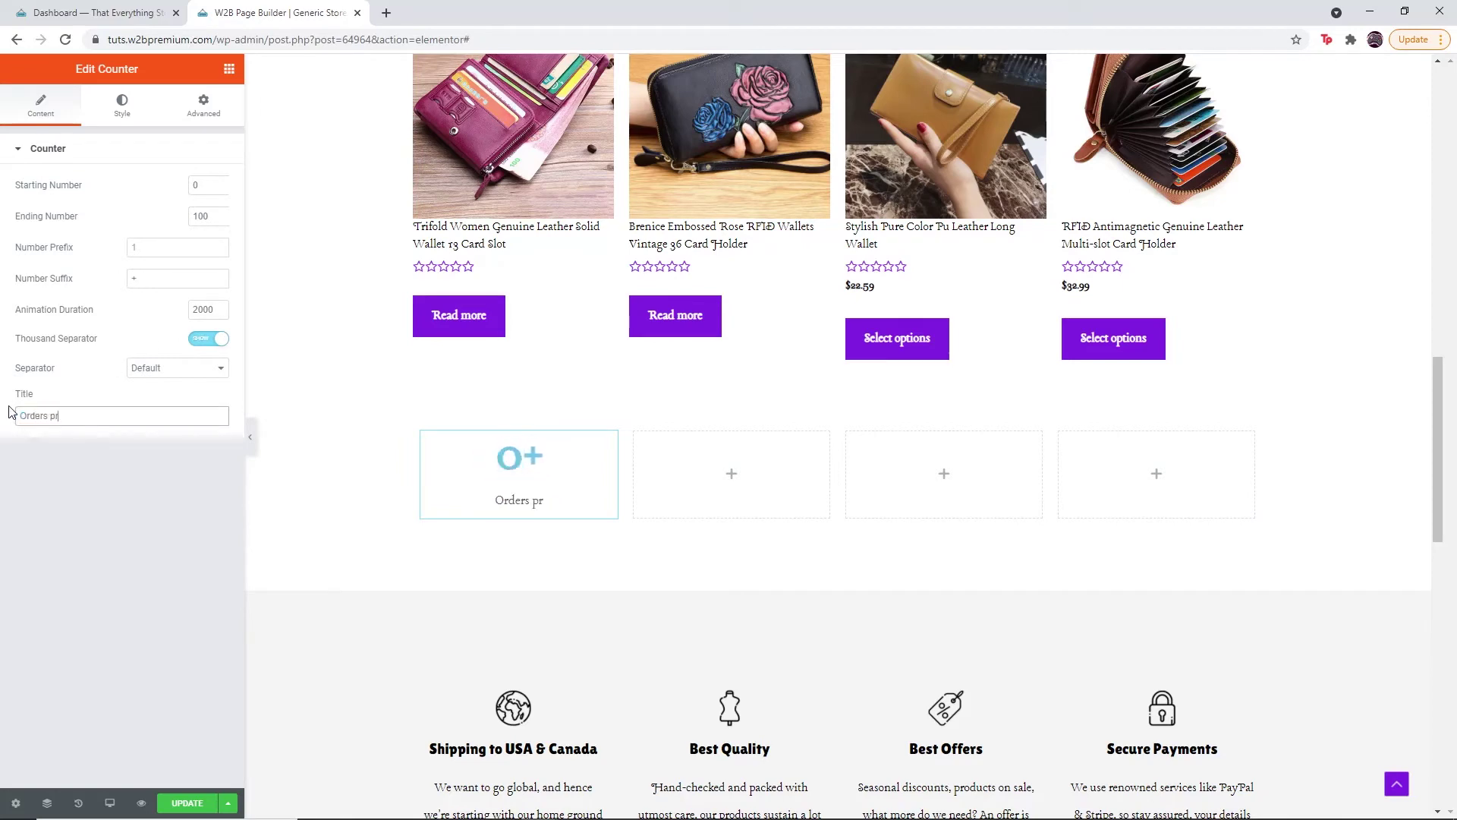
pyautogui.press('BackSpace')
pyautogui.press('BackSpace')
pyautogui.write('Processed')
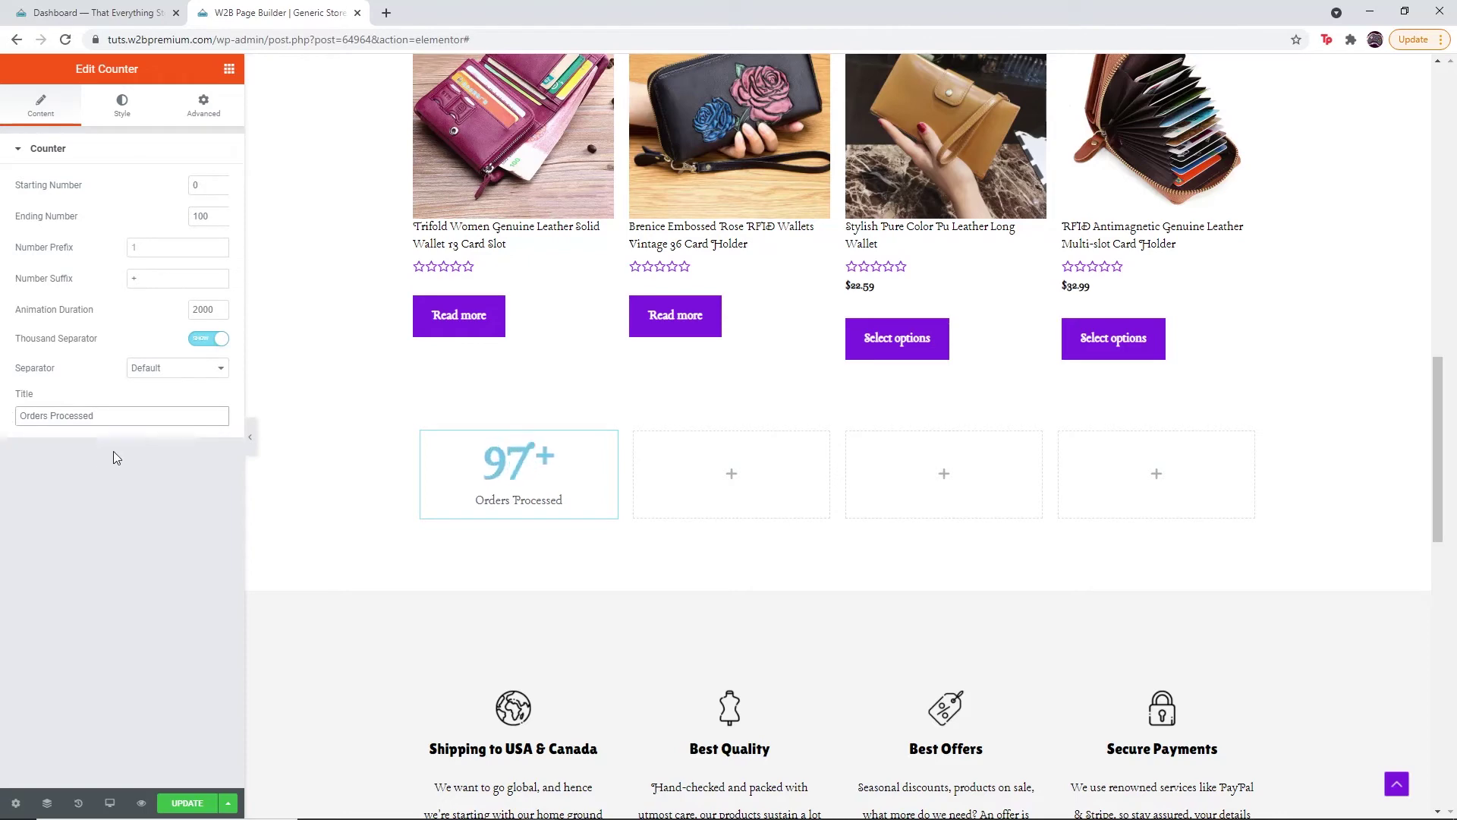
# Style the counter's number with black text color and the Arial font family
pyautogui.click(139, 107)
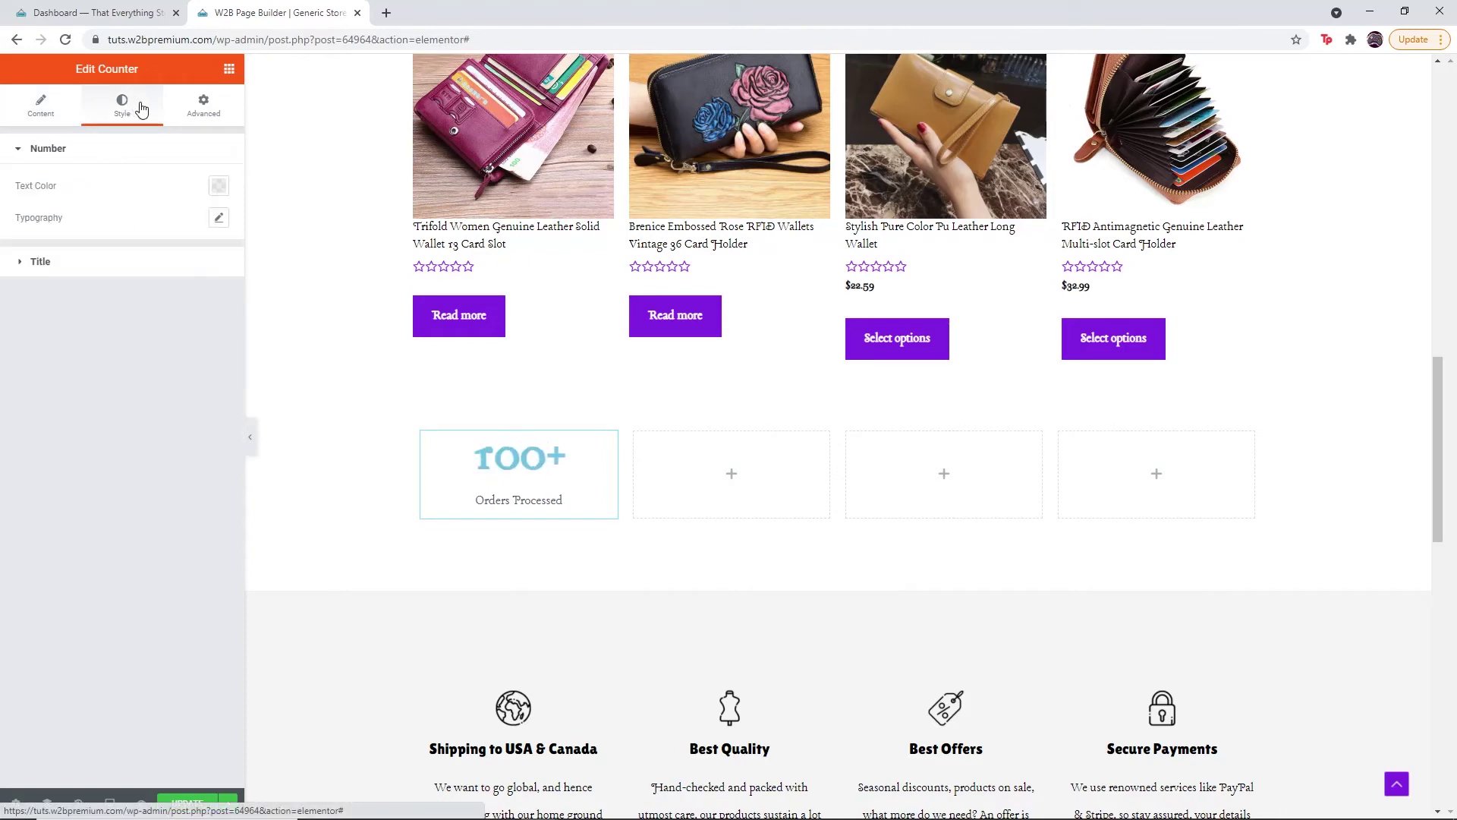
pyautogui.click(219, 186)
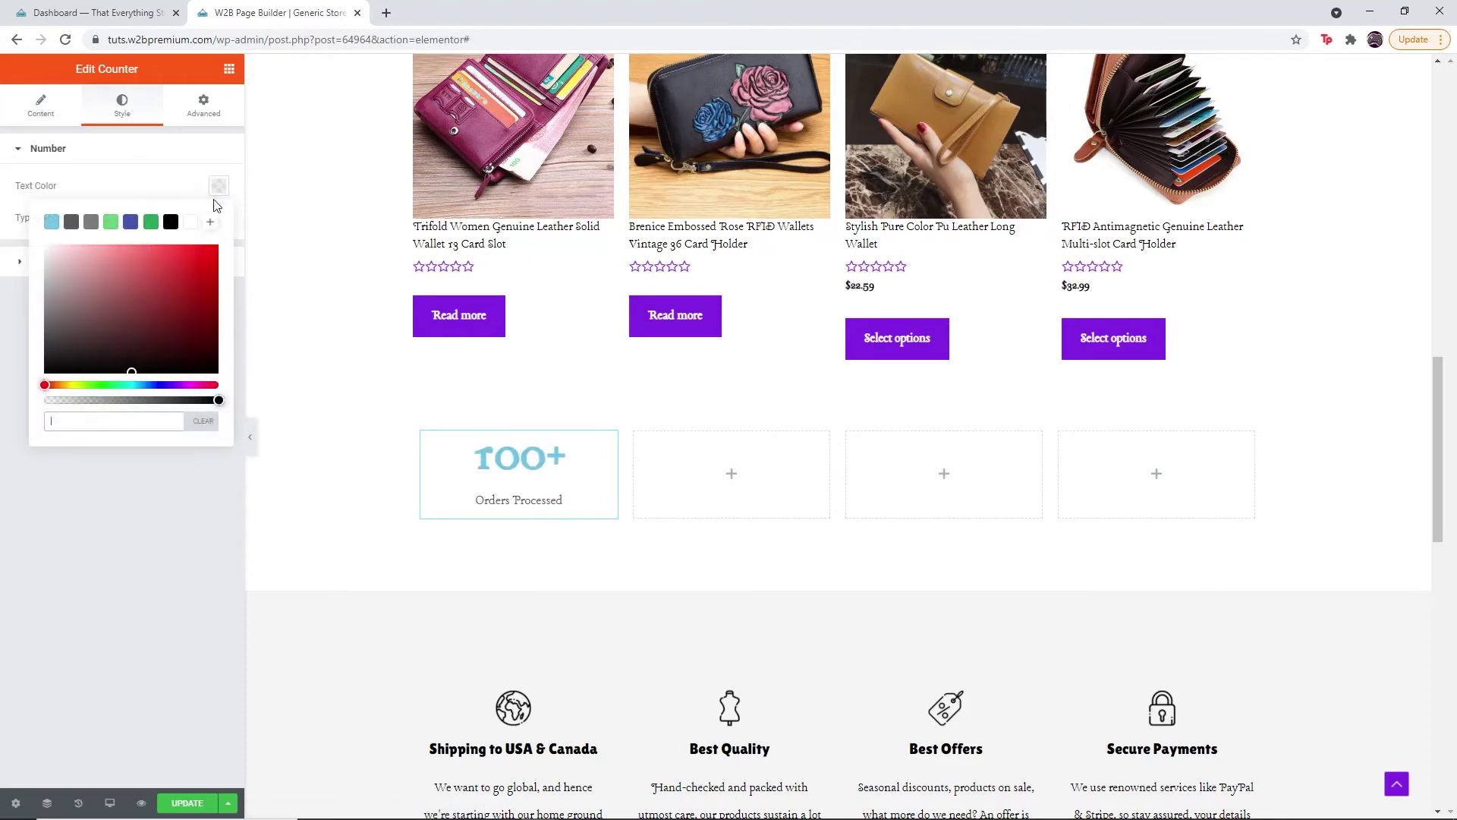
pyautogui.click(218, 372)
pyautogui.click(176, 515)
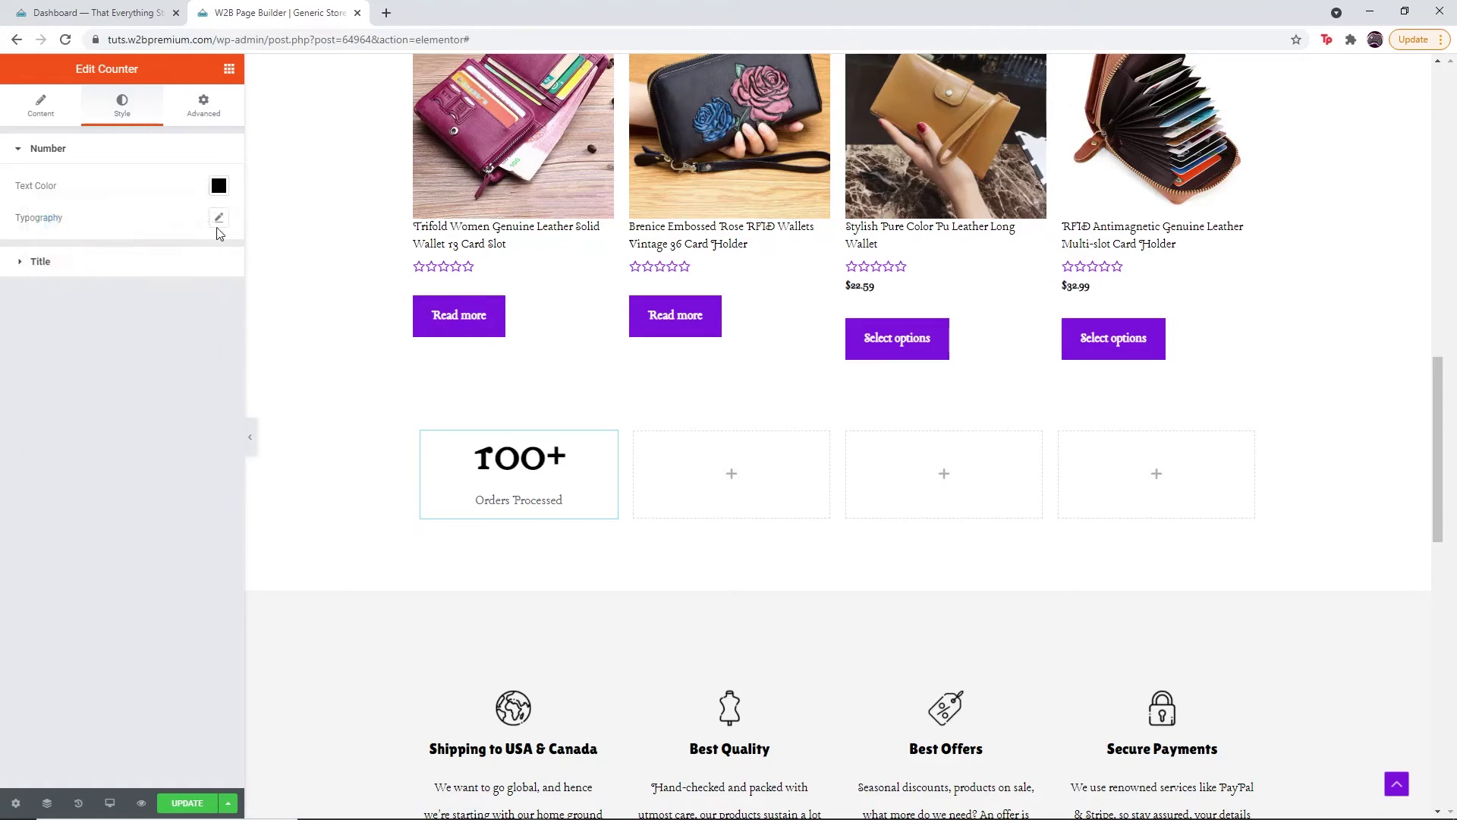
pyautogui.click(218, 218)
pyautogui.click(168, 265)
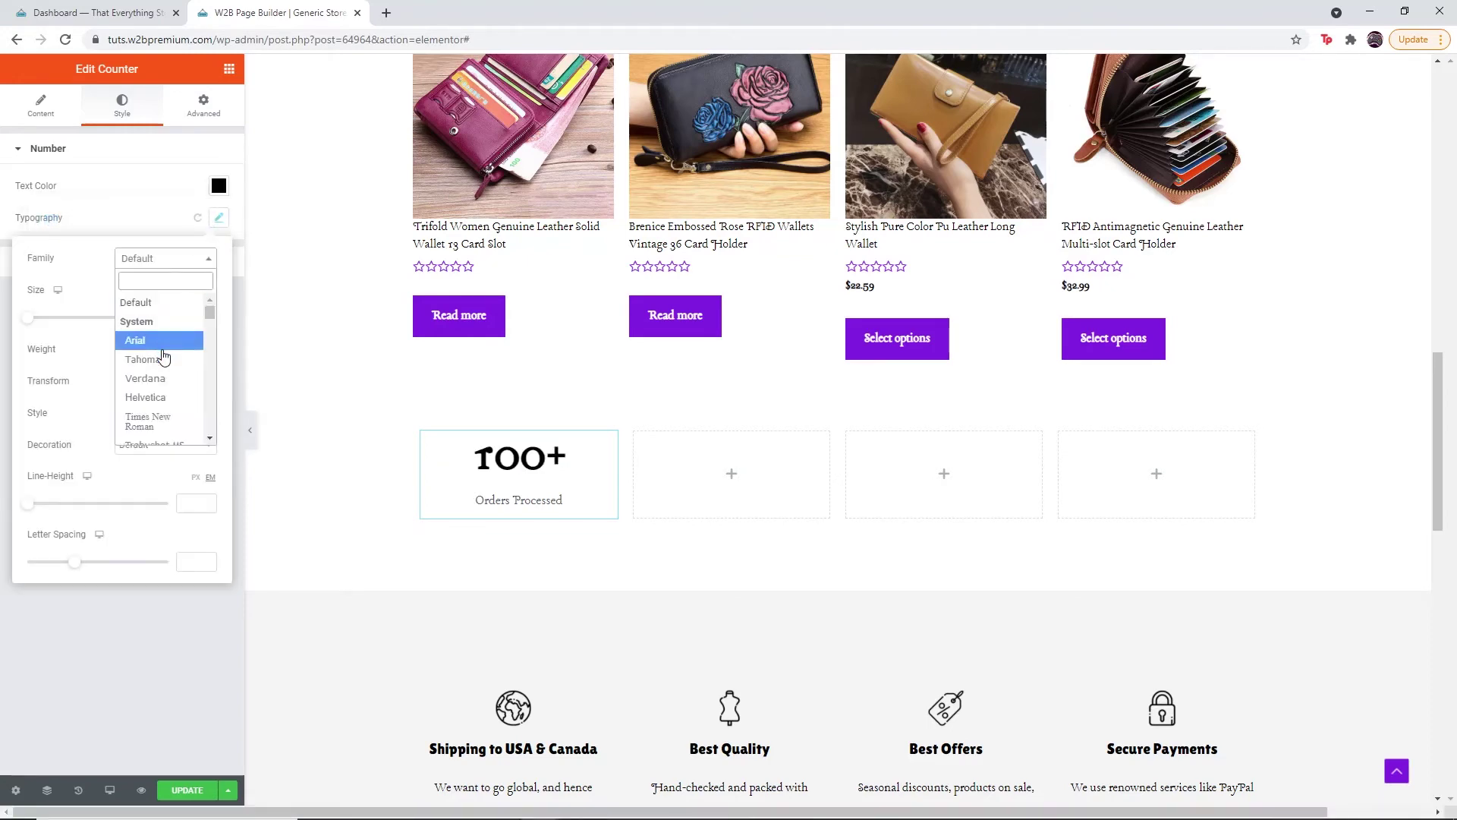
pyautogui.click(167, 341)
pyautogui.click(120, 630)
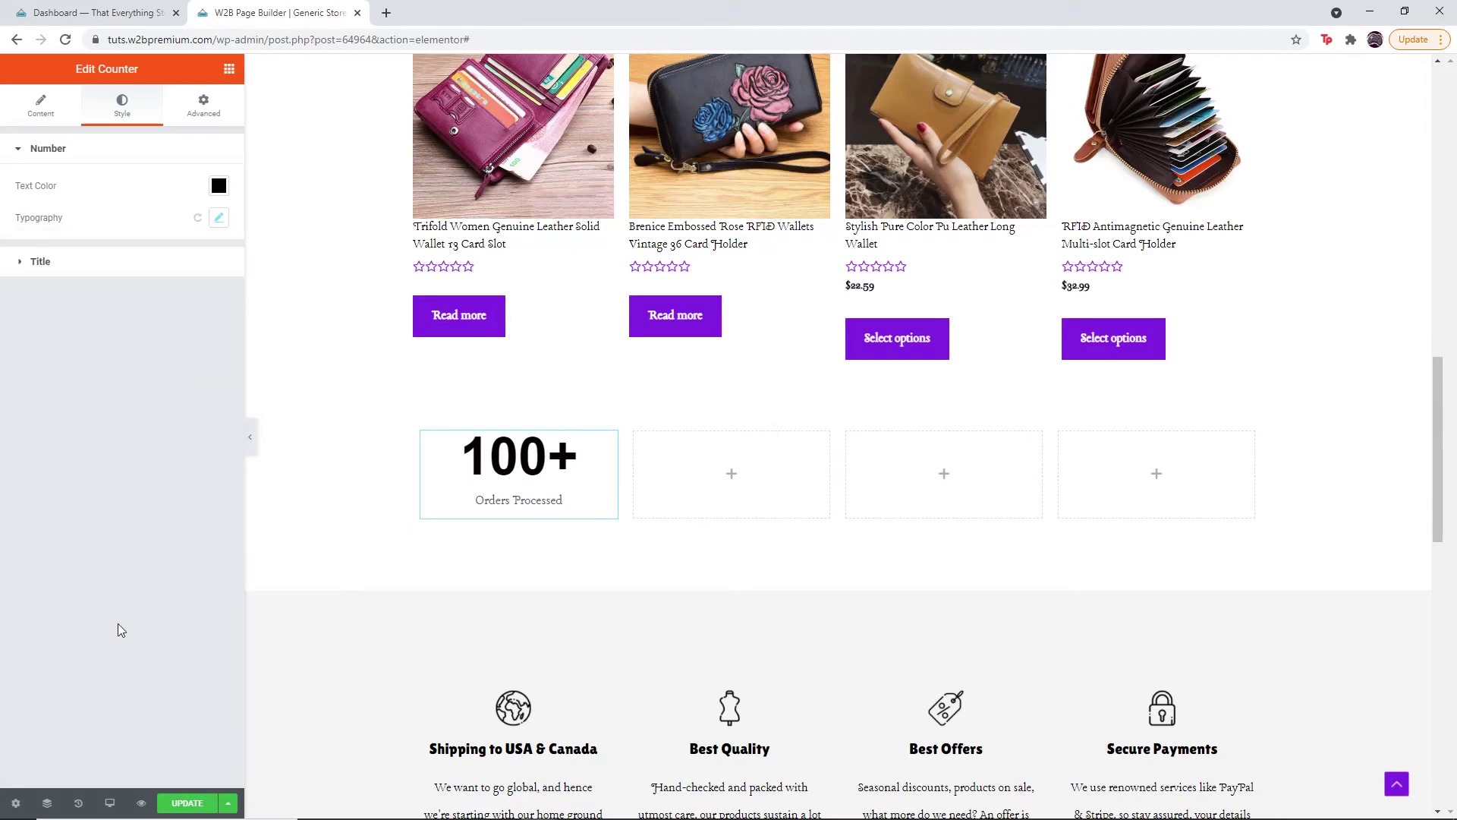
# Style the counter's title with text color #4054B2 and a font size of 26 px
pyautogui.click(205, 268)
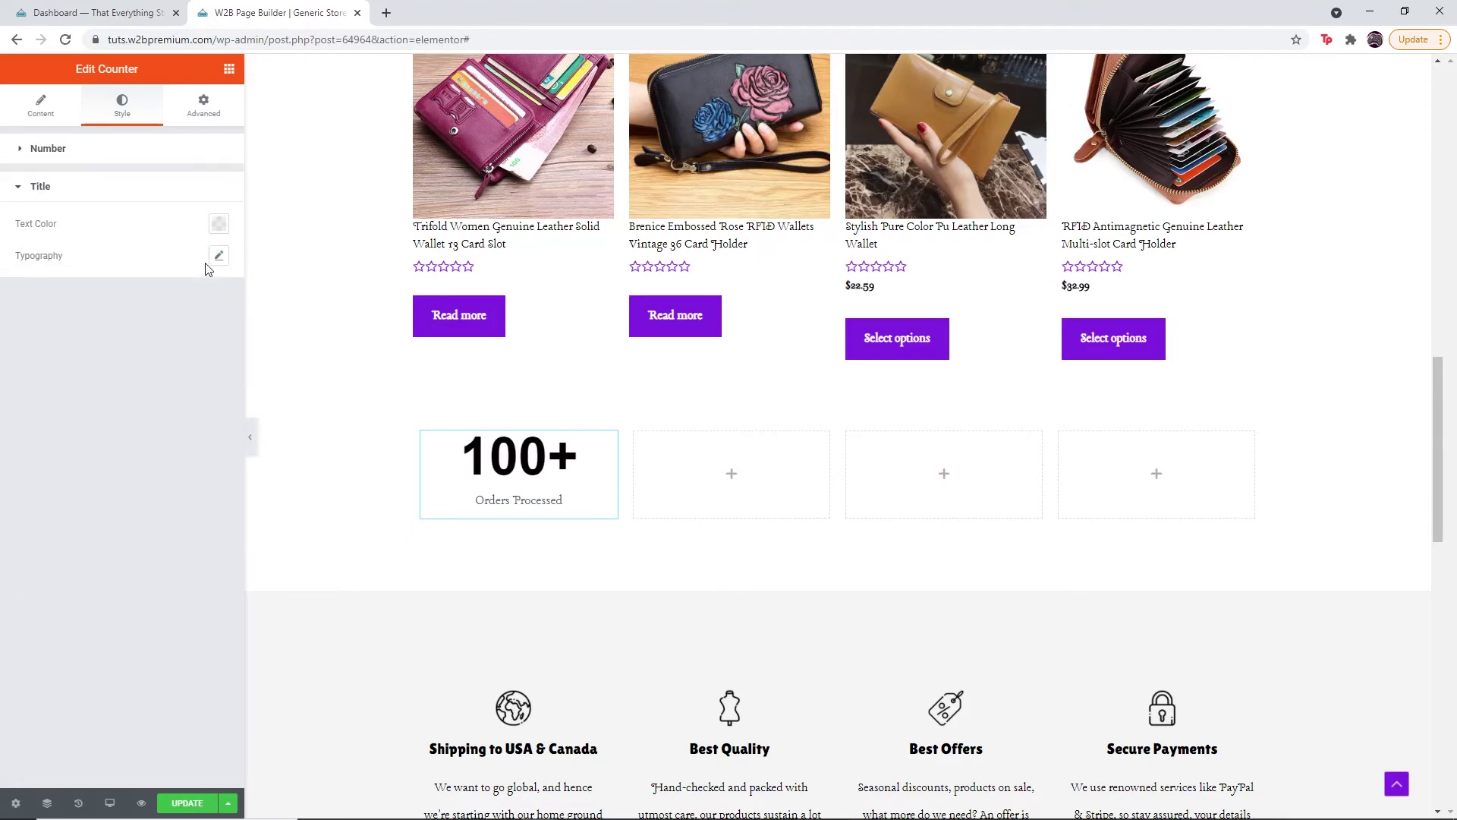
pyautogui.click(219, 225)
pyautogui.click(129, 261)
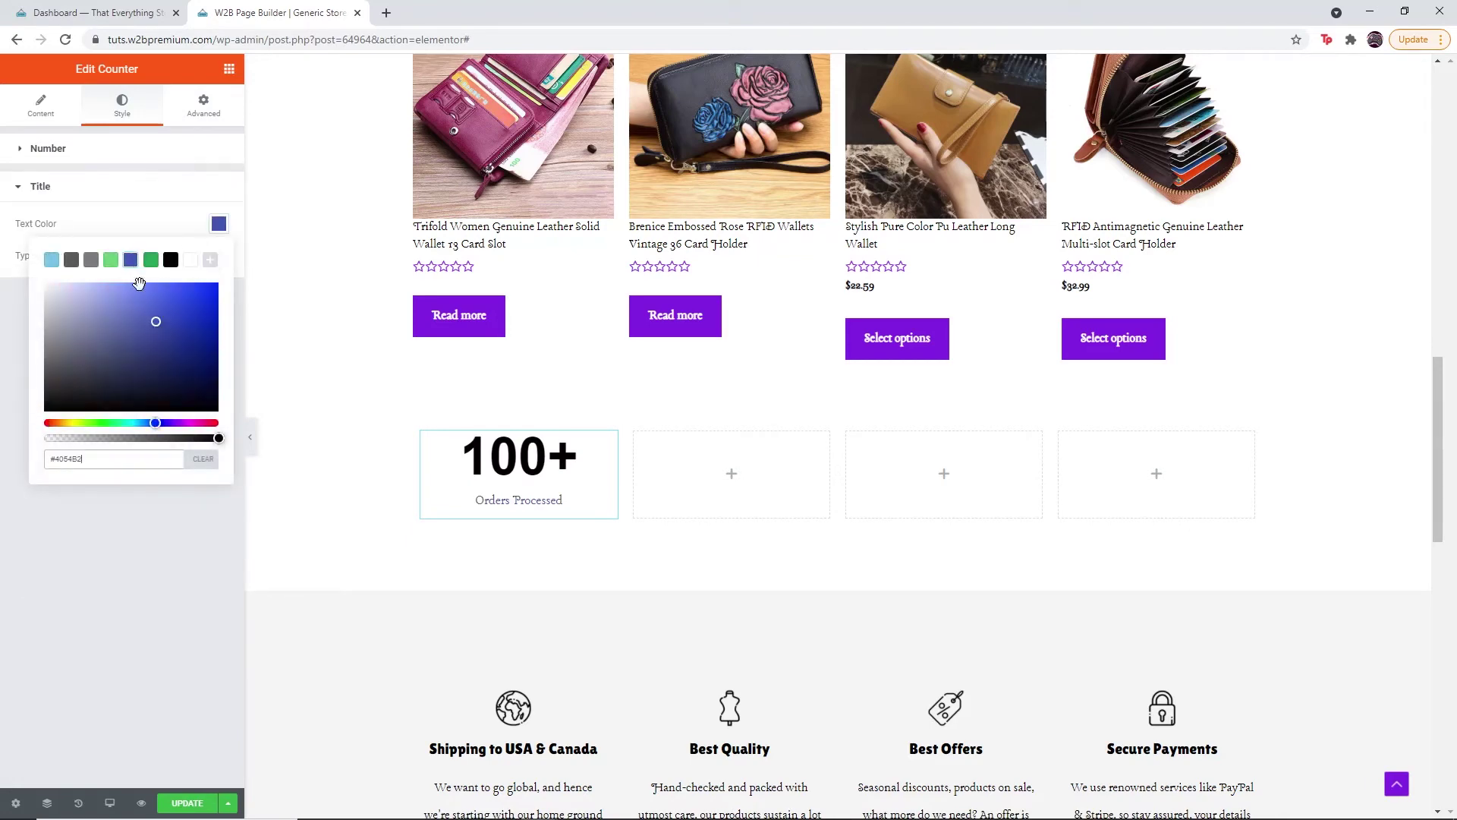
pyautogui.click(189, 535)
pyautogui.click(218, 258)
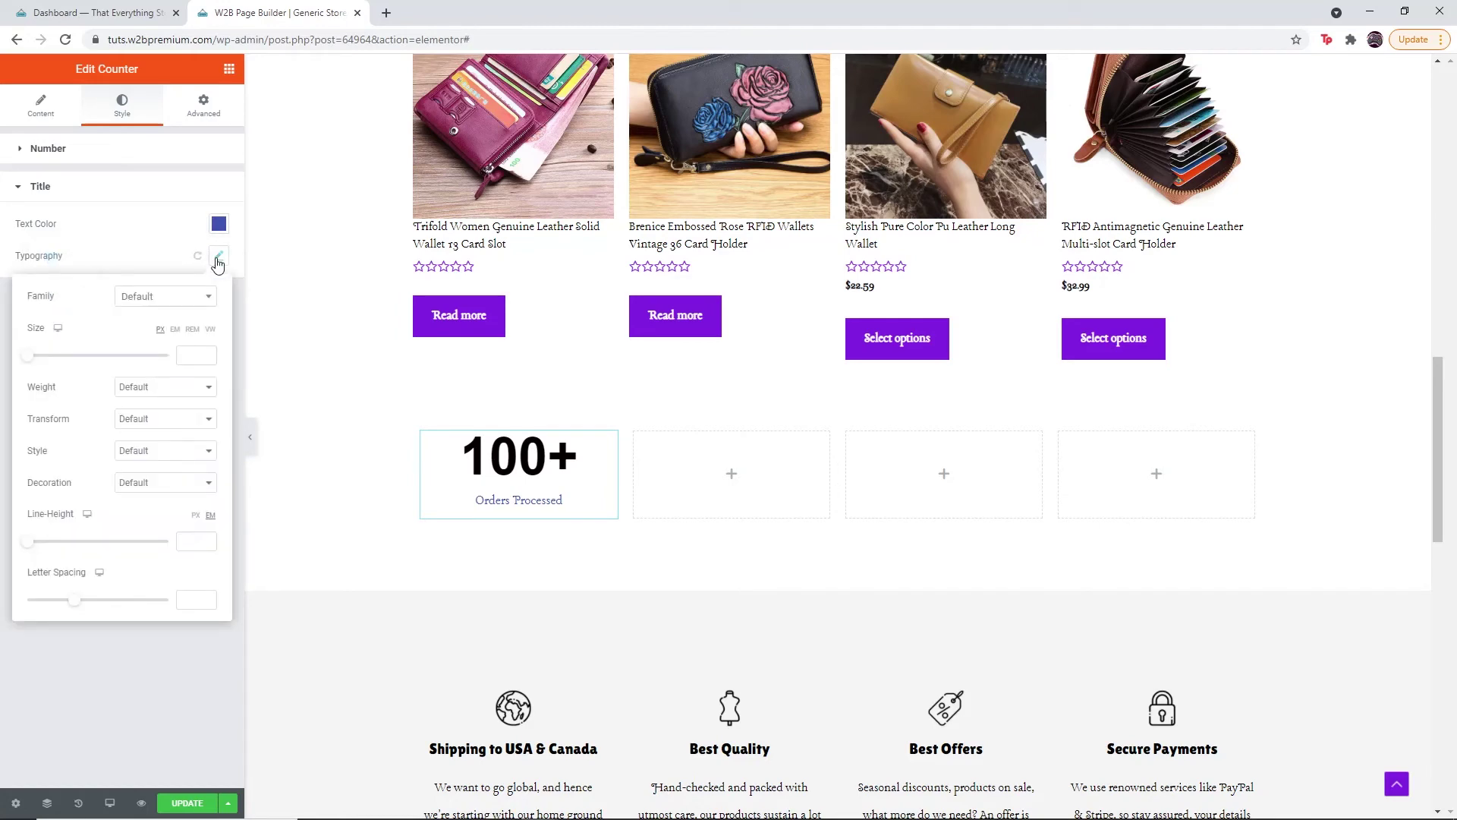
pyautogui.moveTo(29, 357); pyautogui.dragTo(46, 362)
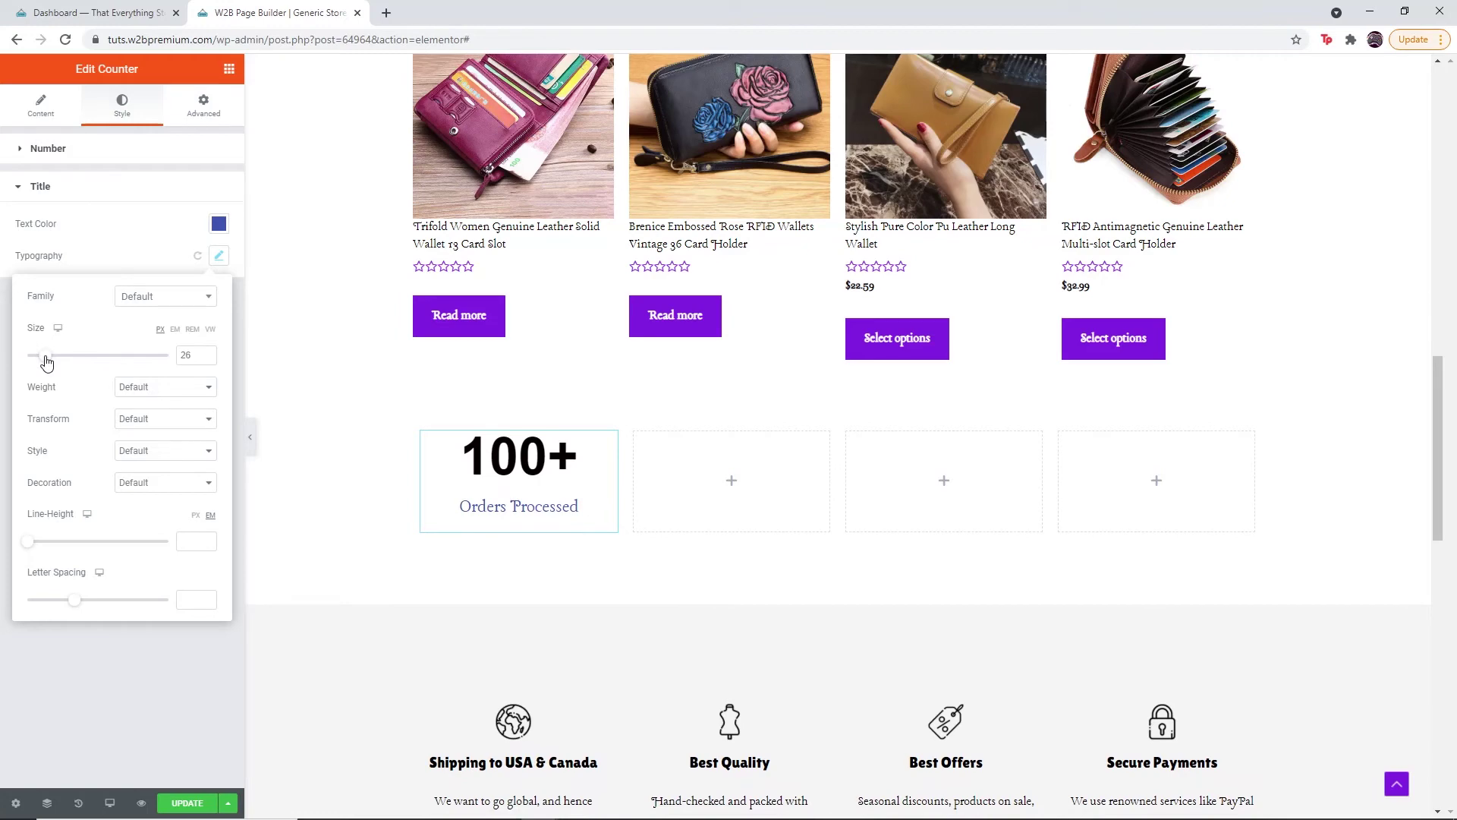
pyautogui.click(188, 666)
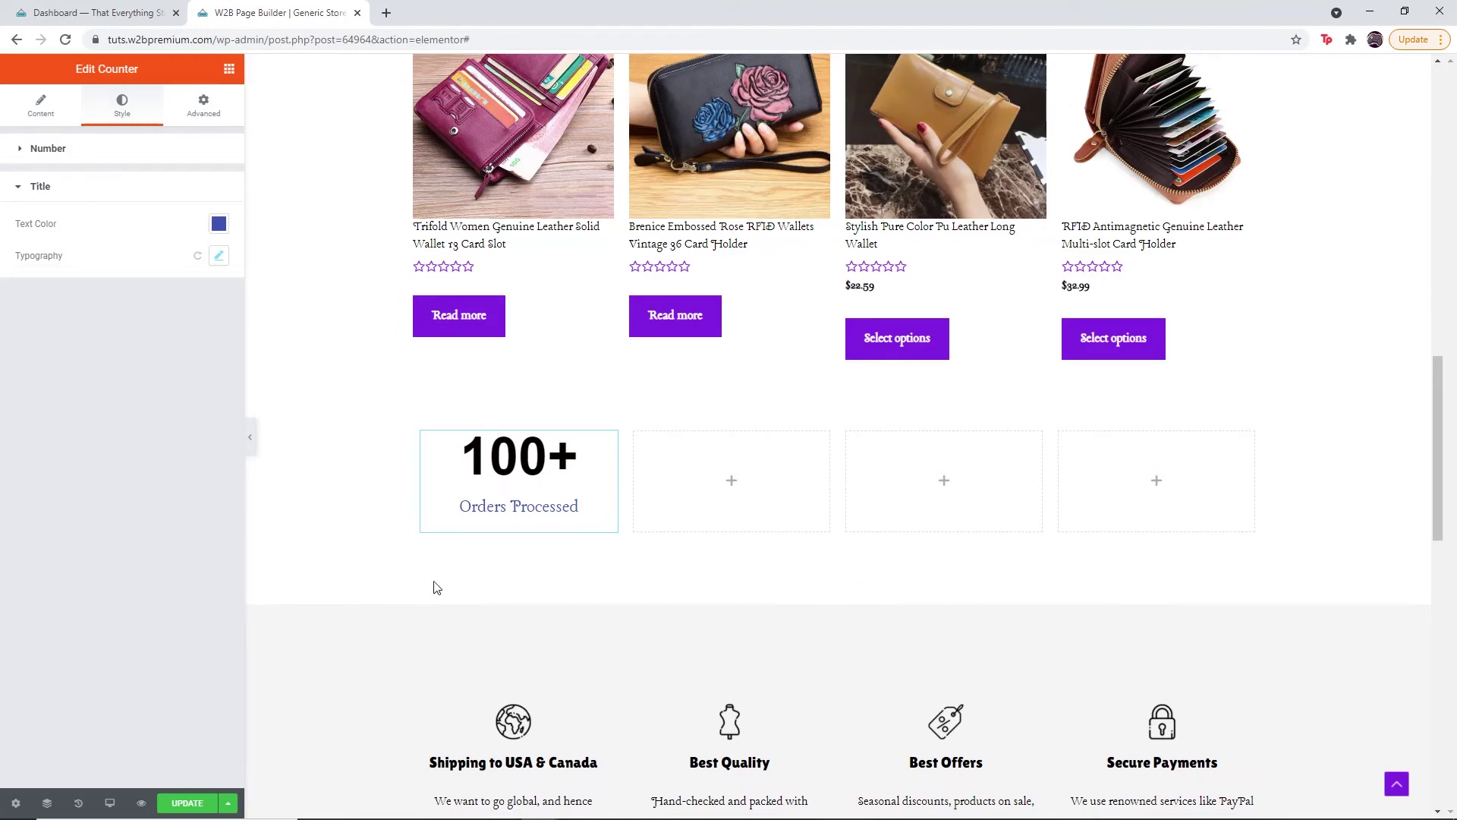
# Copy the styled "Orders Processed" counter and paste it into the second column
pyautogui.rightClick(545, 494)
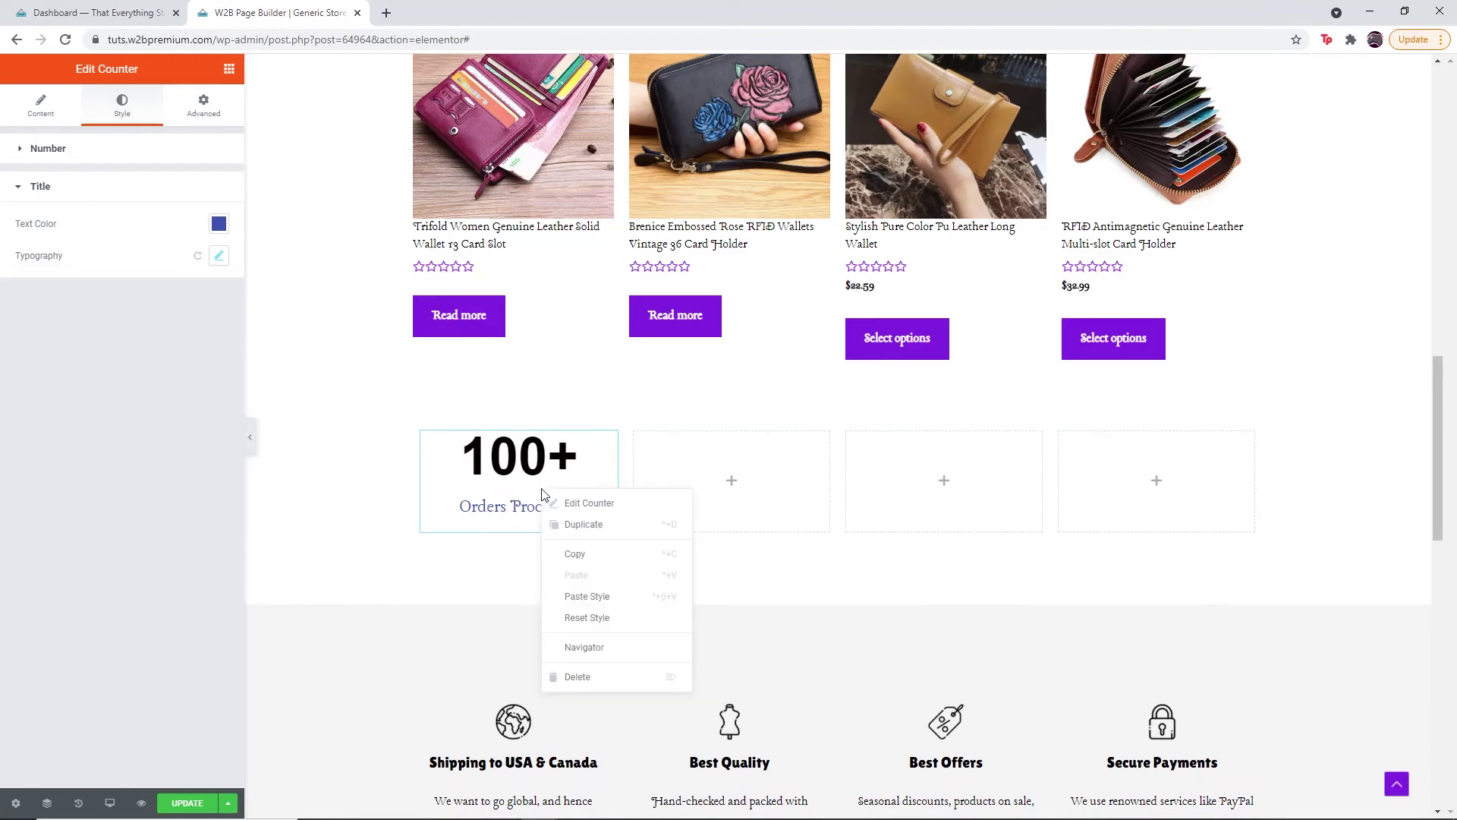
pyautogui.click(575, 553)
pyautogui.rightClick(703, 481)
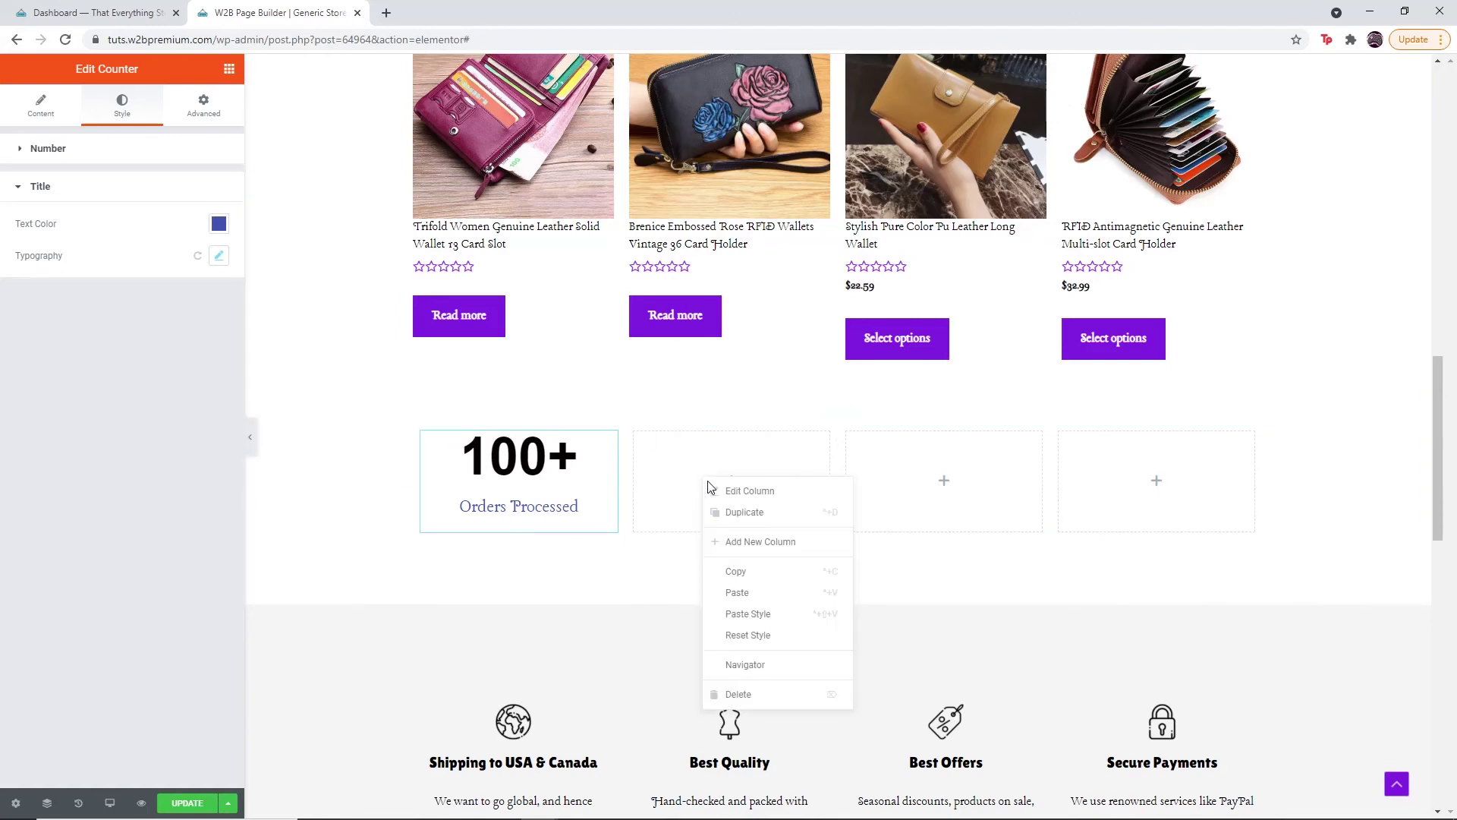
pyautogui.click(751, 592)
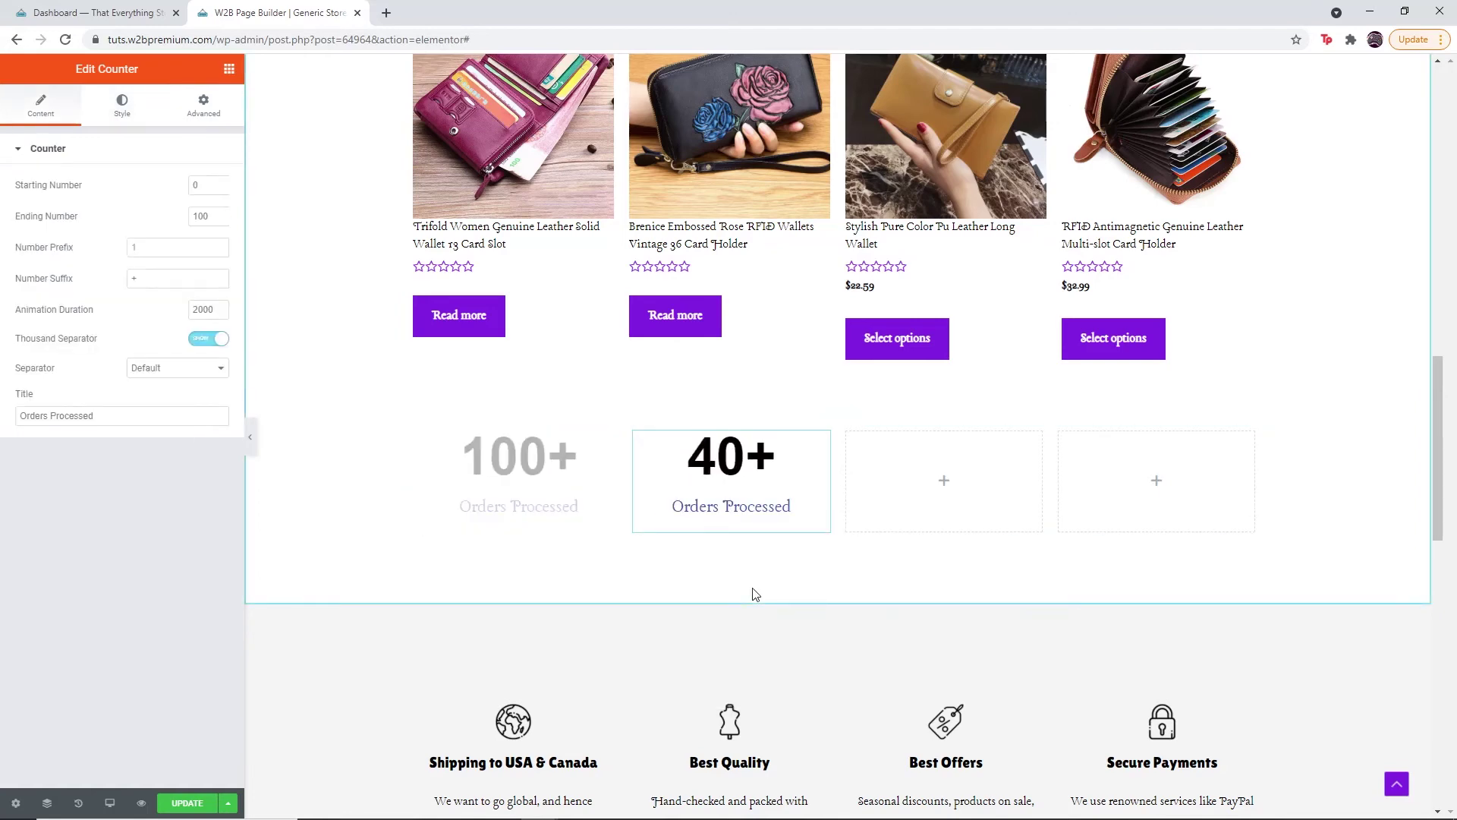
# Find the Counter widget among the elements and place it in the third column of the inner section
pyautogui.click(226, 71)
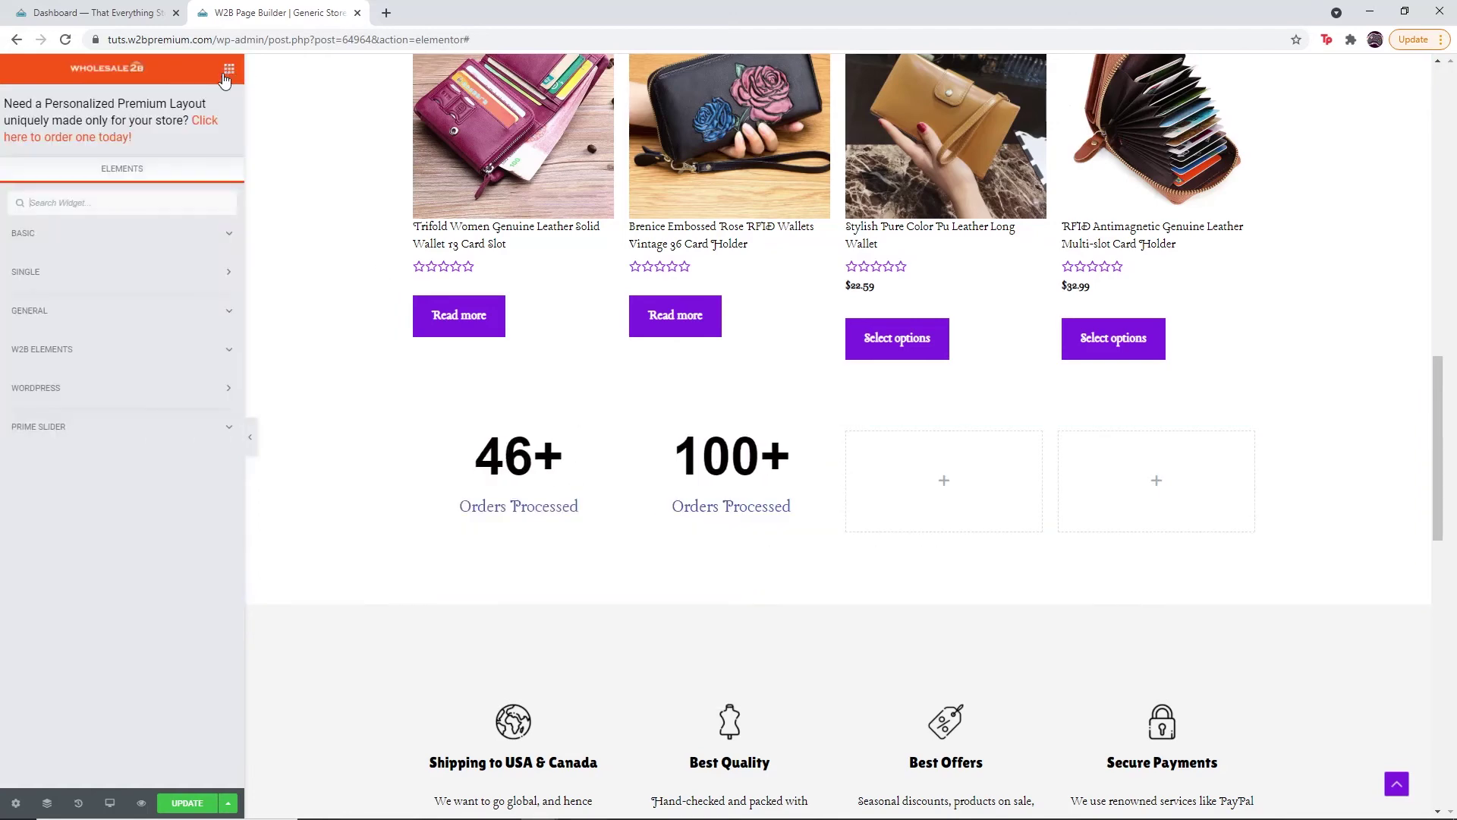
pyautogui.write('cou')
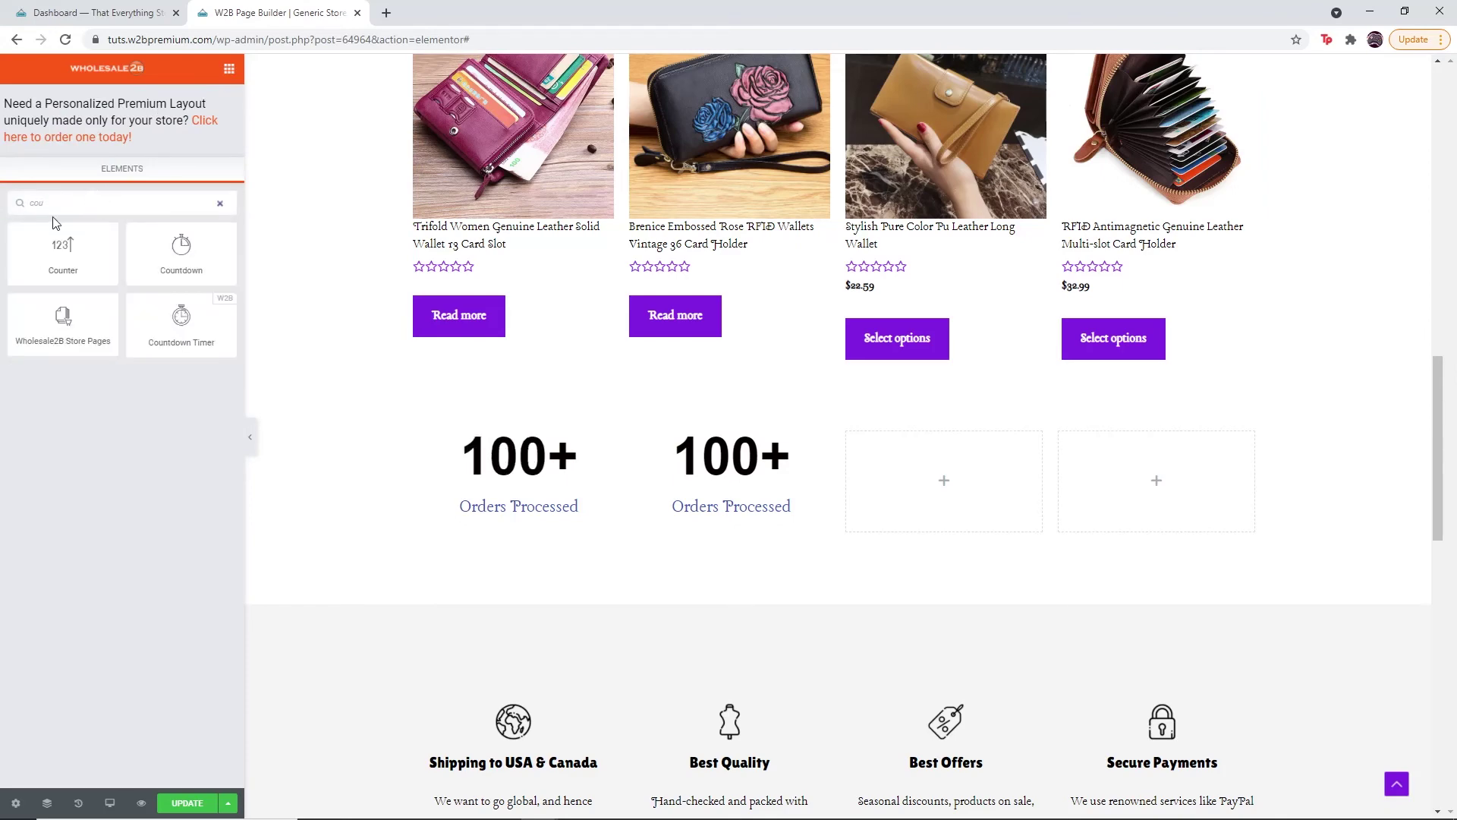
pyautogui.moveTo(56, 225); pyautogui.dragTo(931, 465)
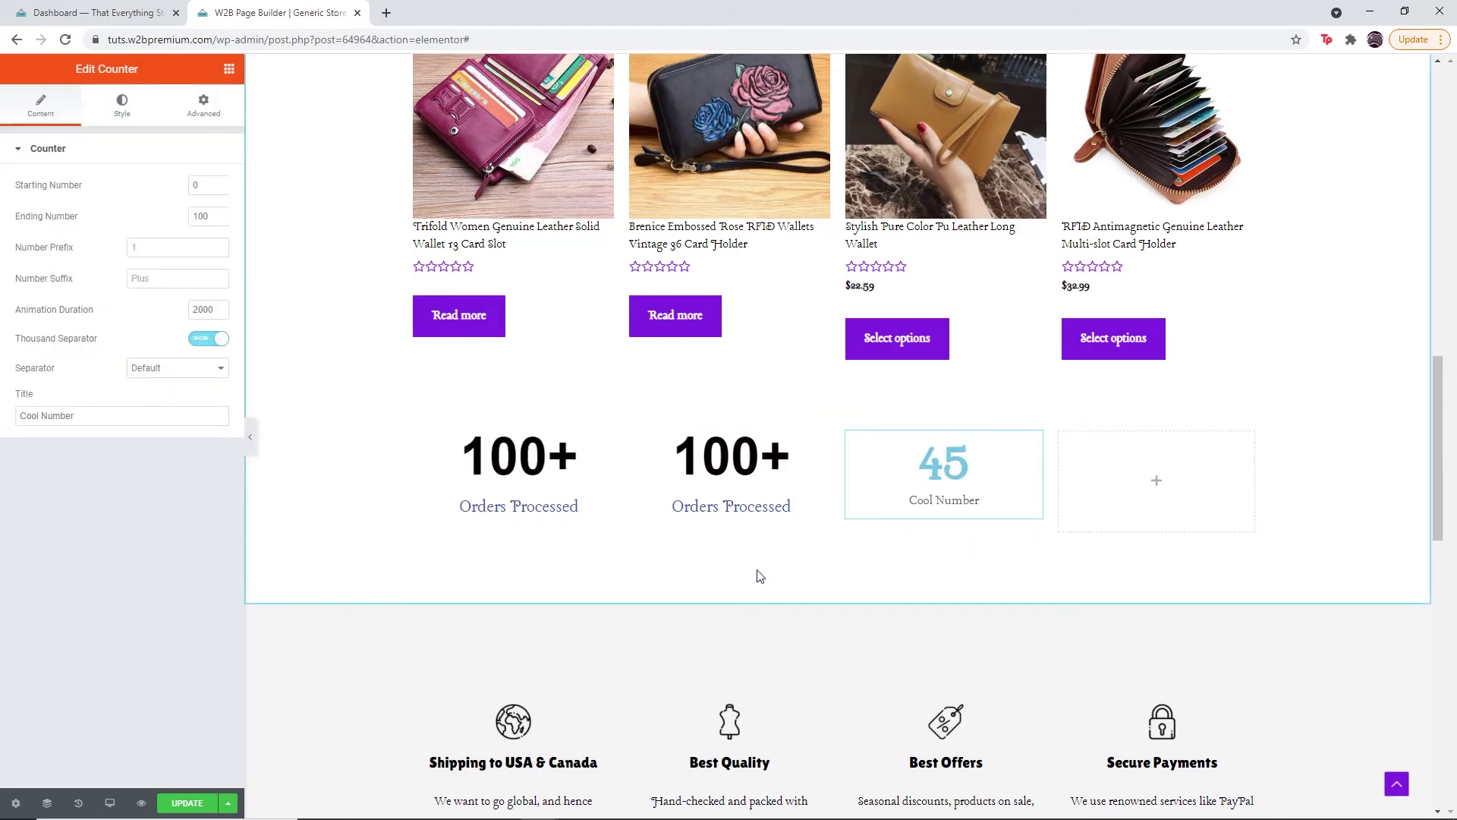
# Copy the second column's counter and paste only its style onto the third column's counter
pyautogui.rightClick(731, 490)
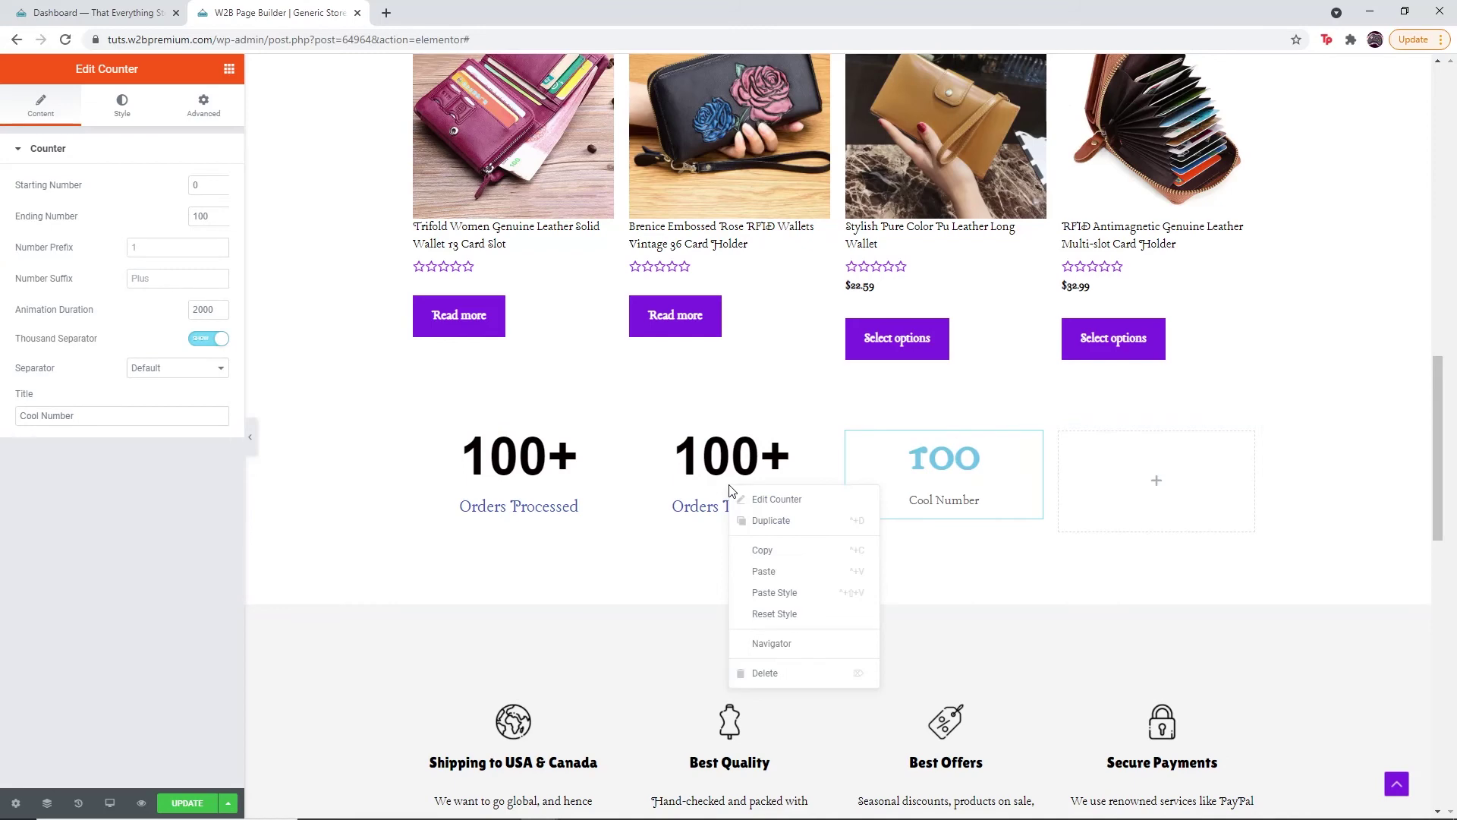
pyautogui.click(762, 549)
pyautogui.rightClick(911, 478)
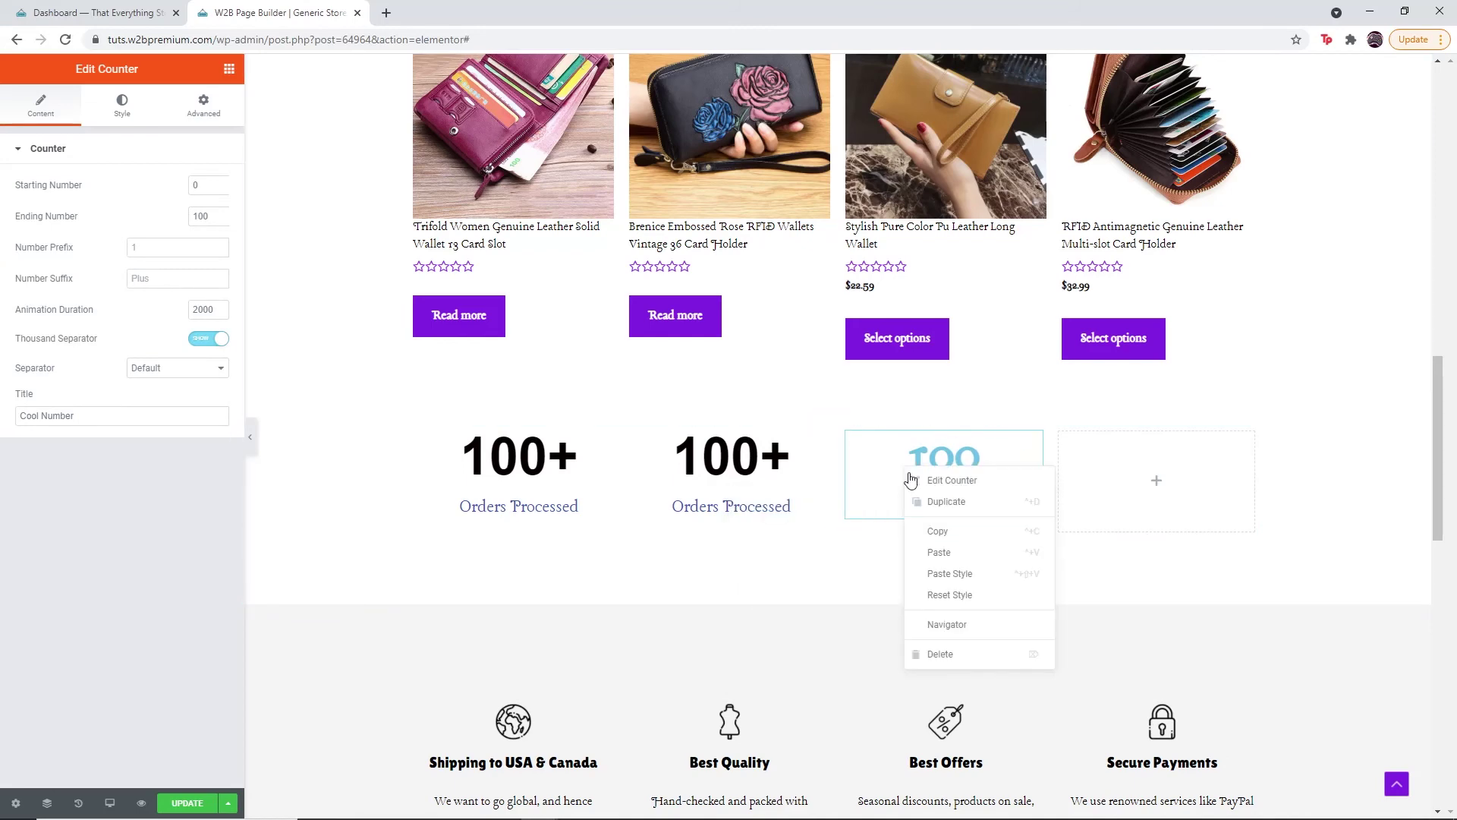
pyautogui.click(969, 575)
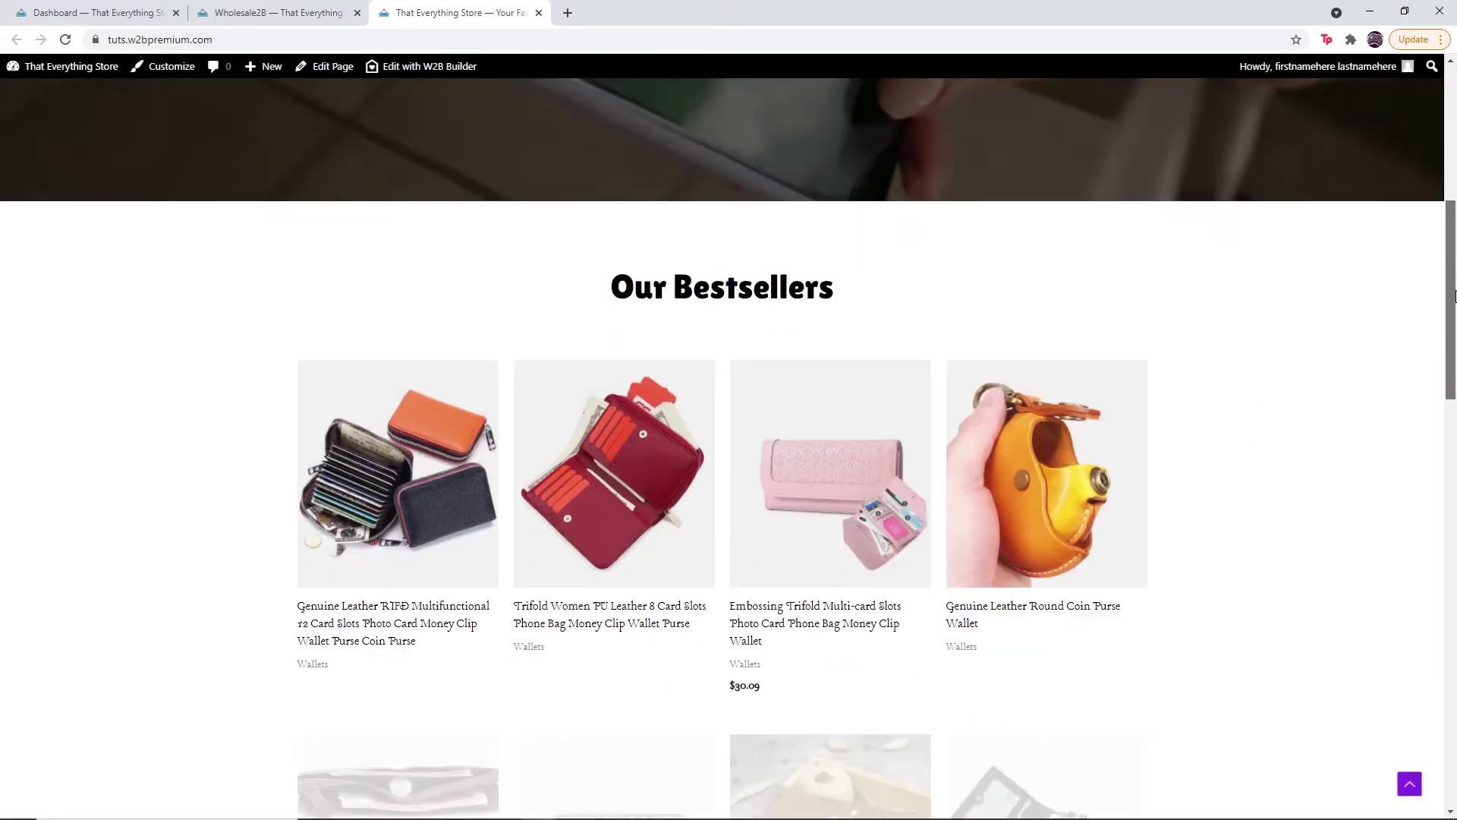
# Review the row of counters below the bestsellers grid on the live store page
pyautogui.moveTo(1455, 296); pyautogui.dragTo(1455, 439)
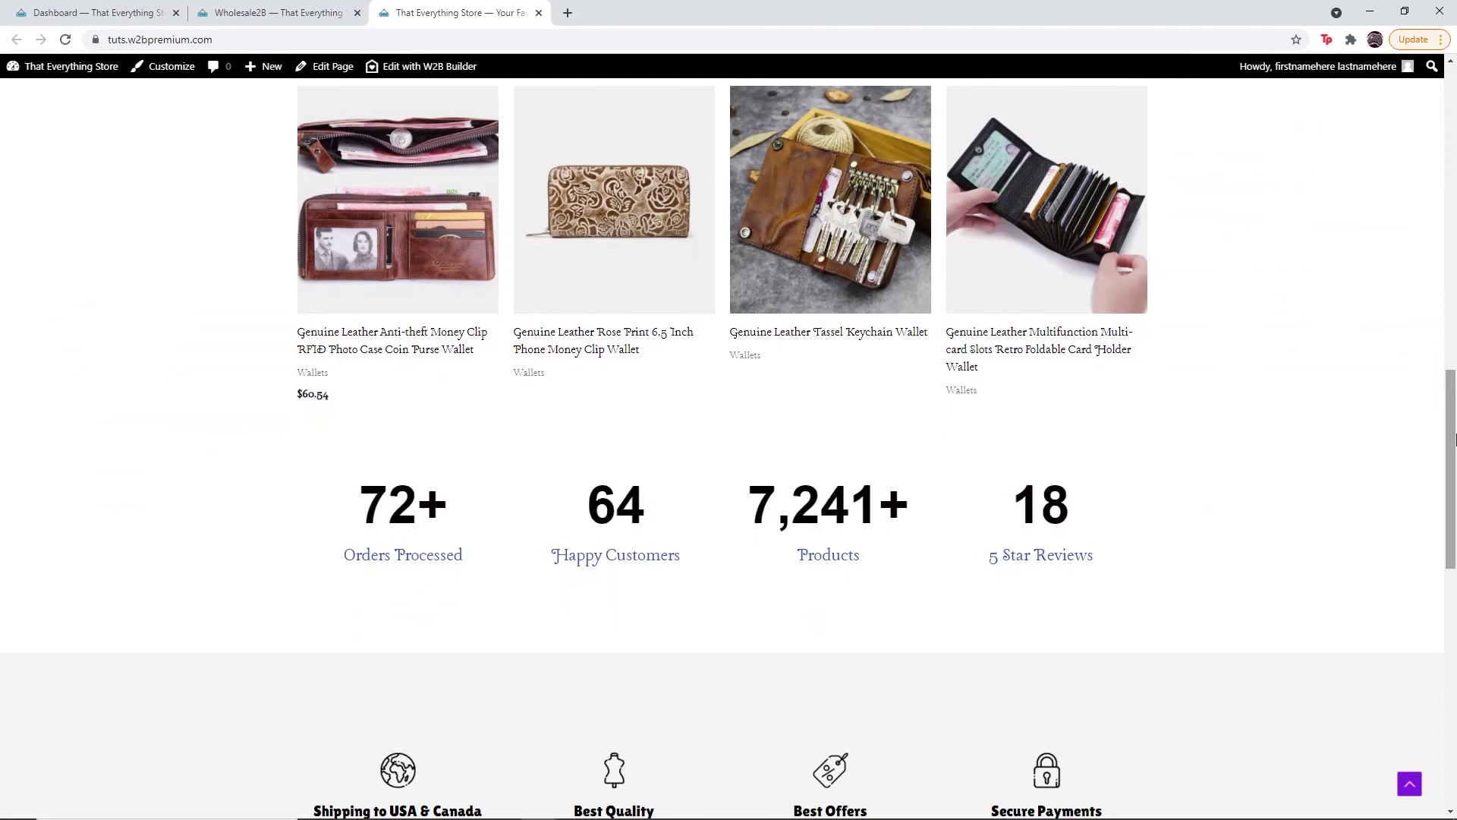